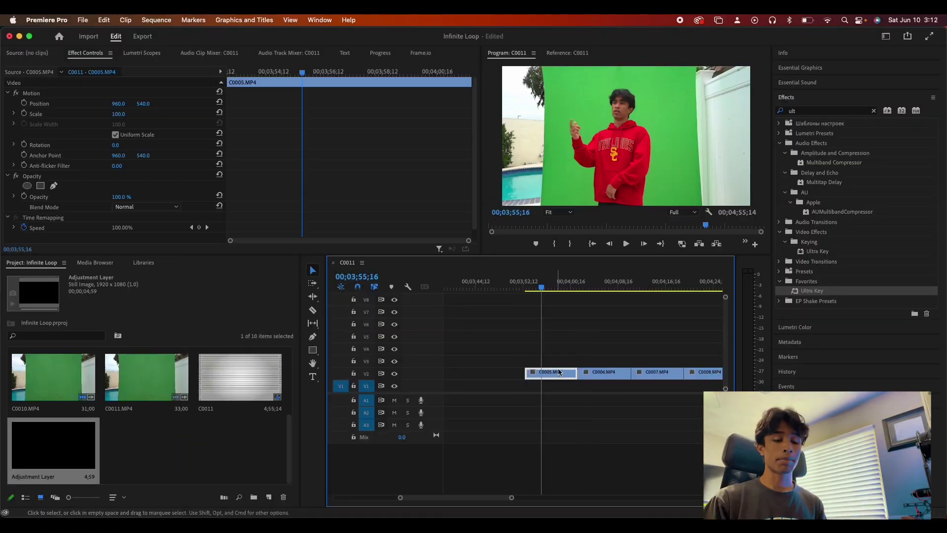
Step: Add a rectangle opacity mask to C0005, stretch its corners around the person, and feather it to 27
key(minus)
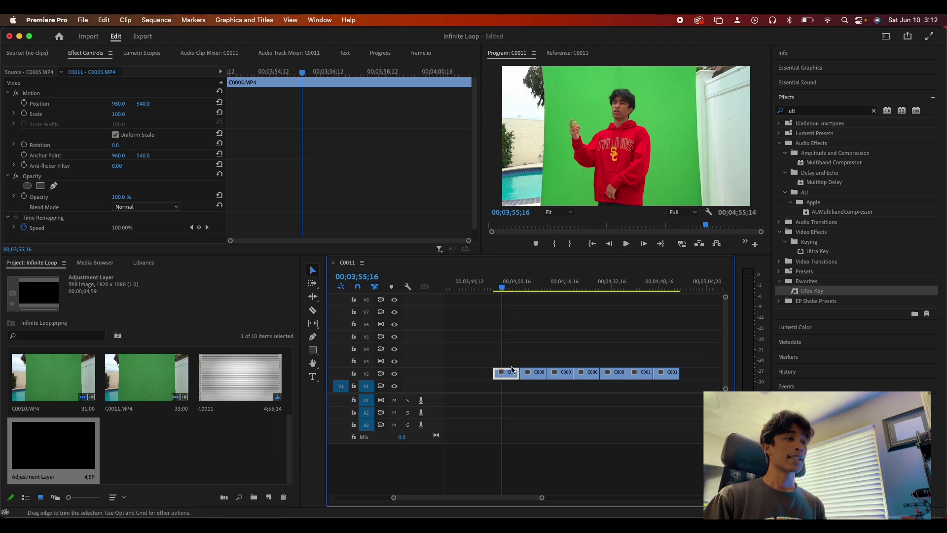
click(41, 186)
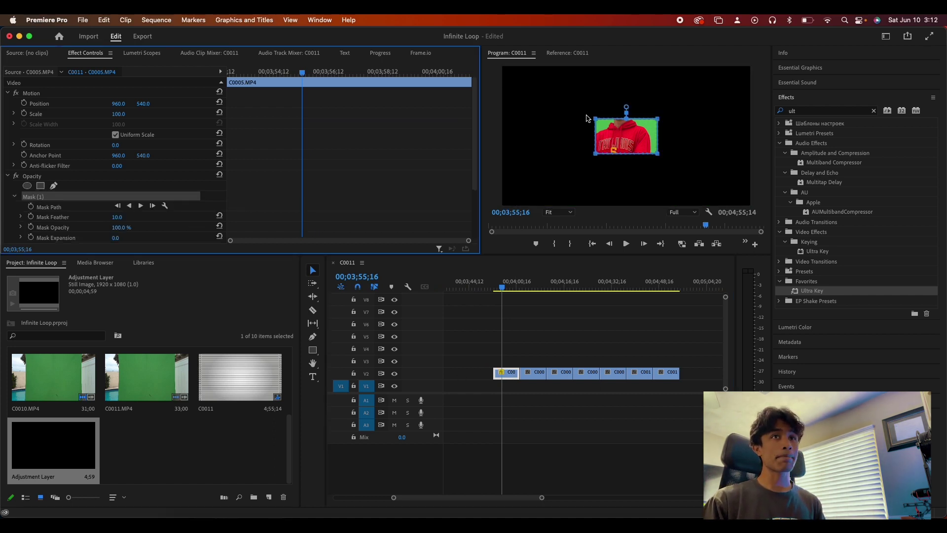
drag(597, 120, 545, 63)
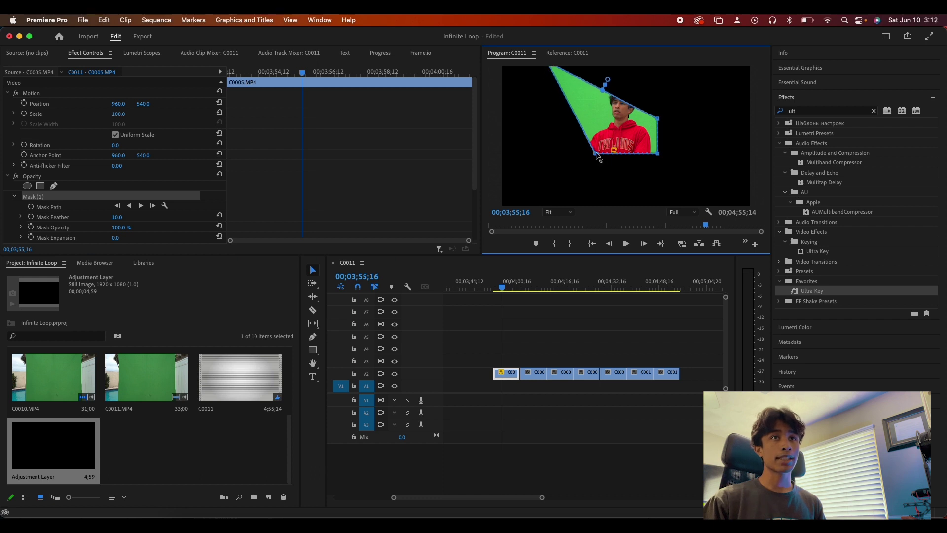
drag(597, 155, 556, 235)
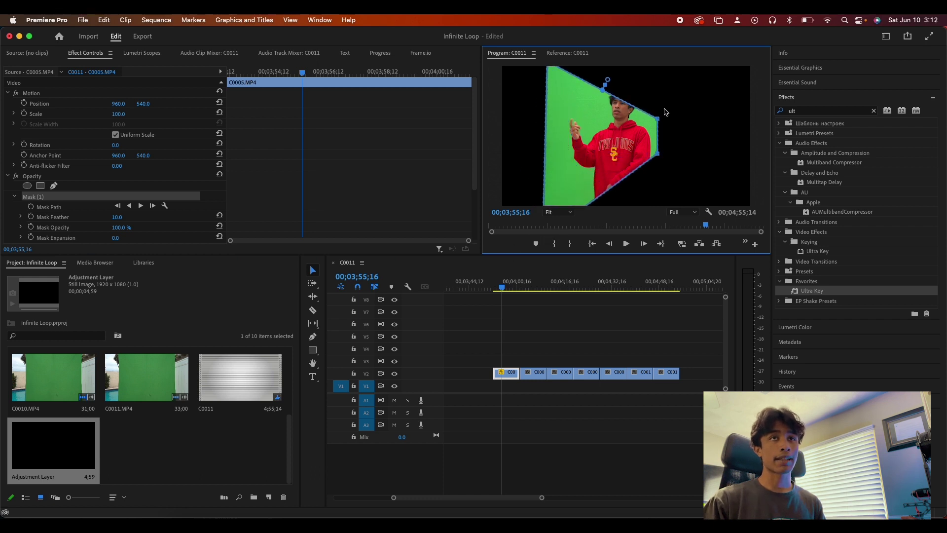
drag(657, 118, 753, 51)
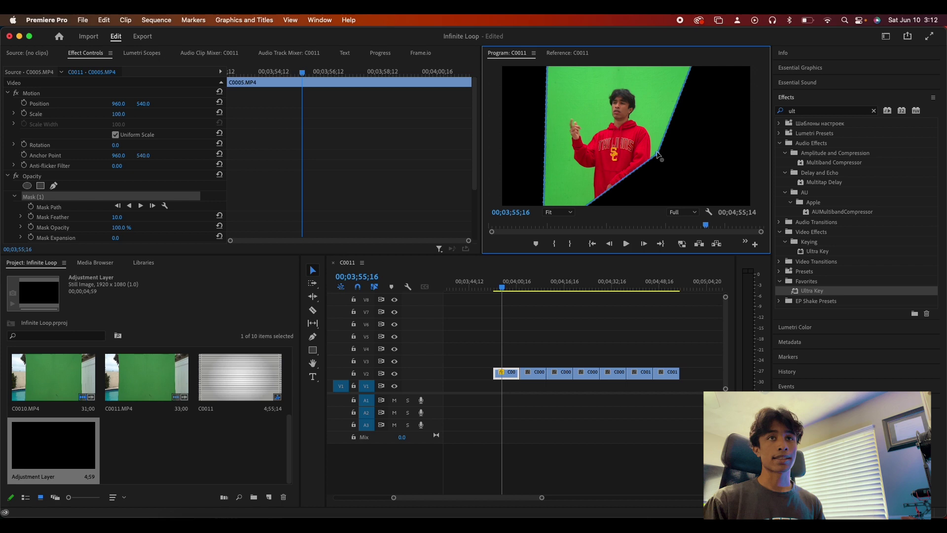
drag(657, 155, 716, 221)
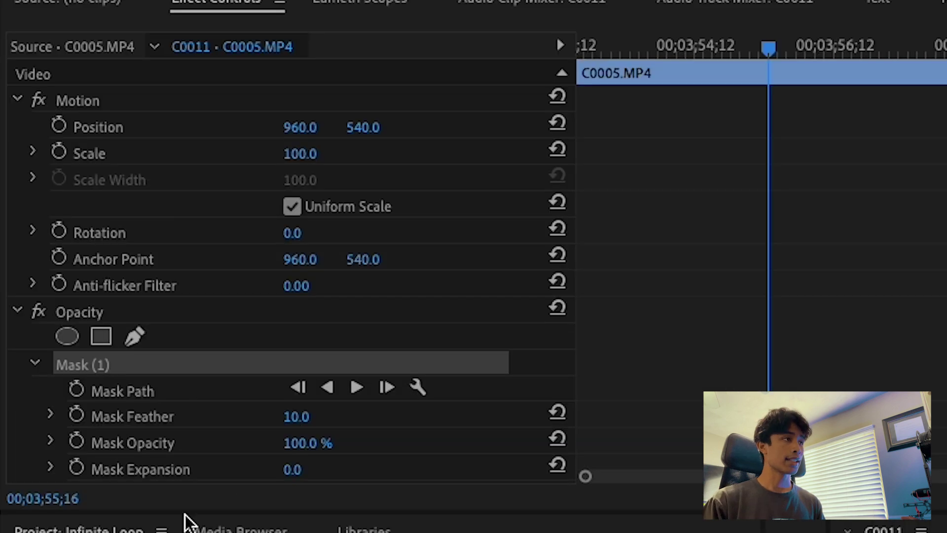
drag(117, 217, 126, 217)
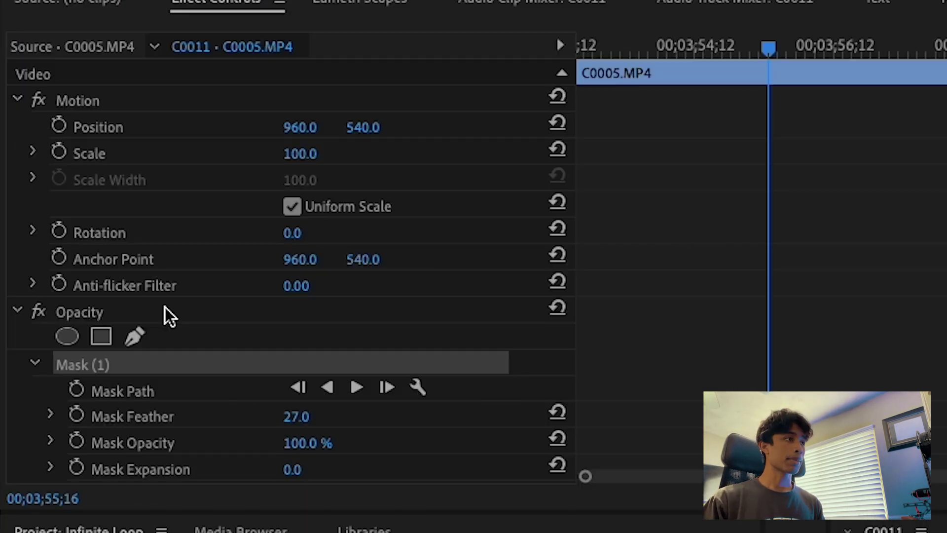
Step: Copy C0005's masked Opacity effect and paste it onto the other V2 clips
right_click(165, 309)
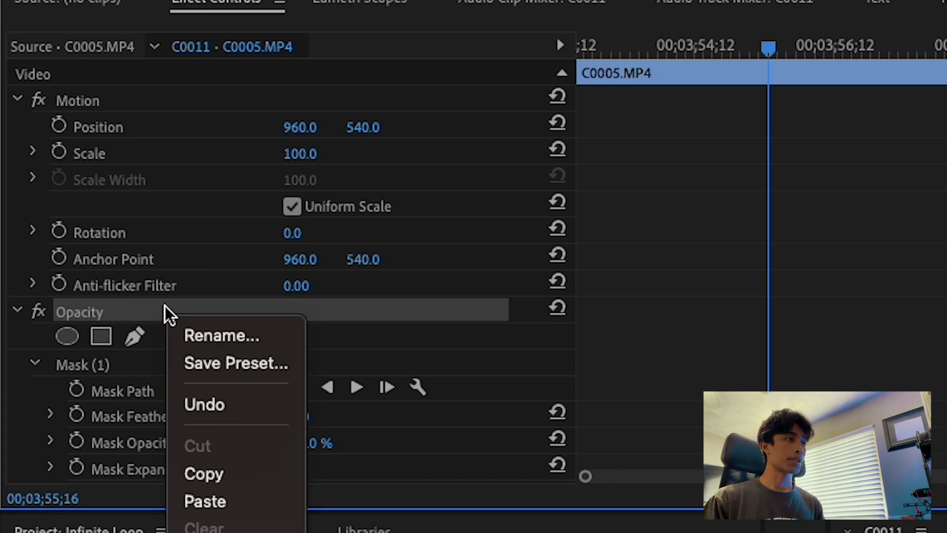
click(214, 472)
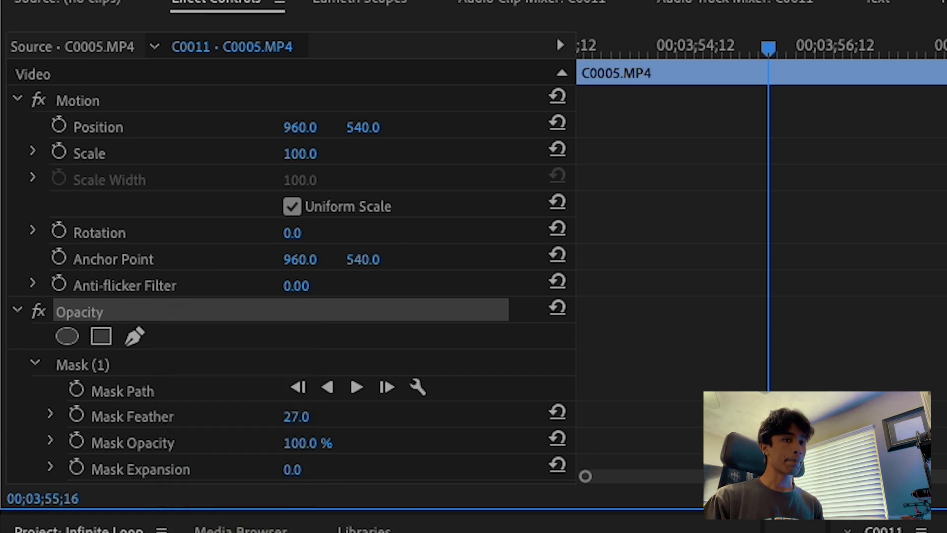
drag(703, 346, 528, 375)
key(super+v)
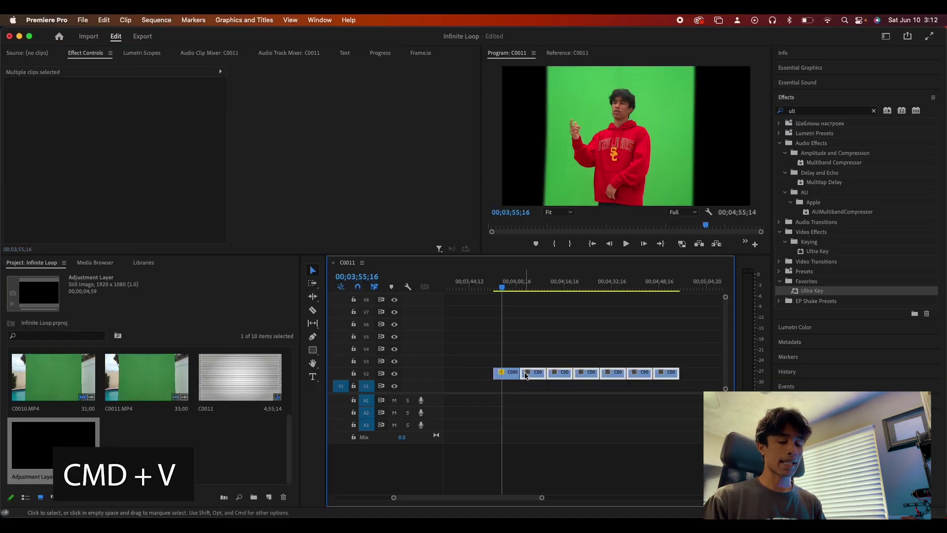
drag(502, 288, 557, 295)
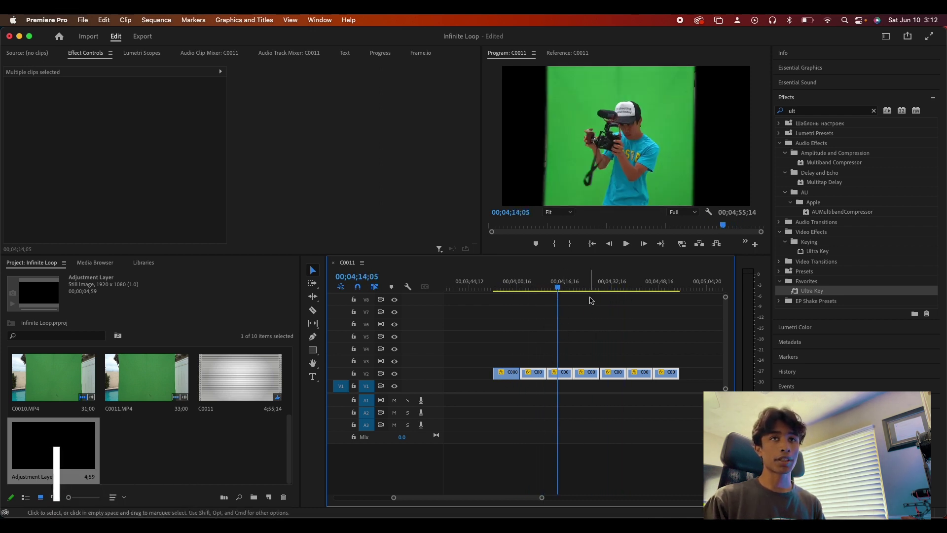
Step: Select C0007 and bend its mask edge outward around the subject
click(560, 373)
click(52, 198)
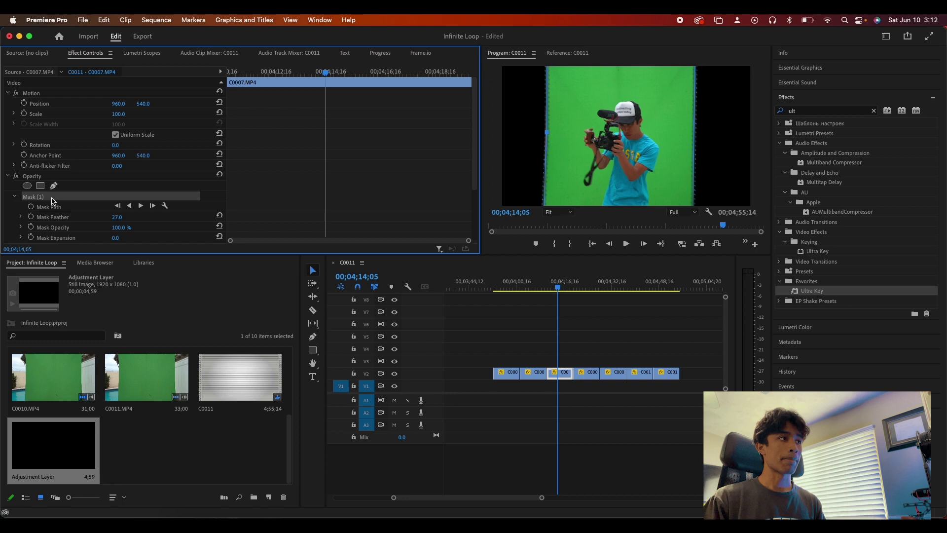
drag(551, 137, 552, 134)
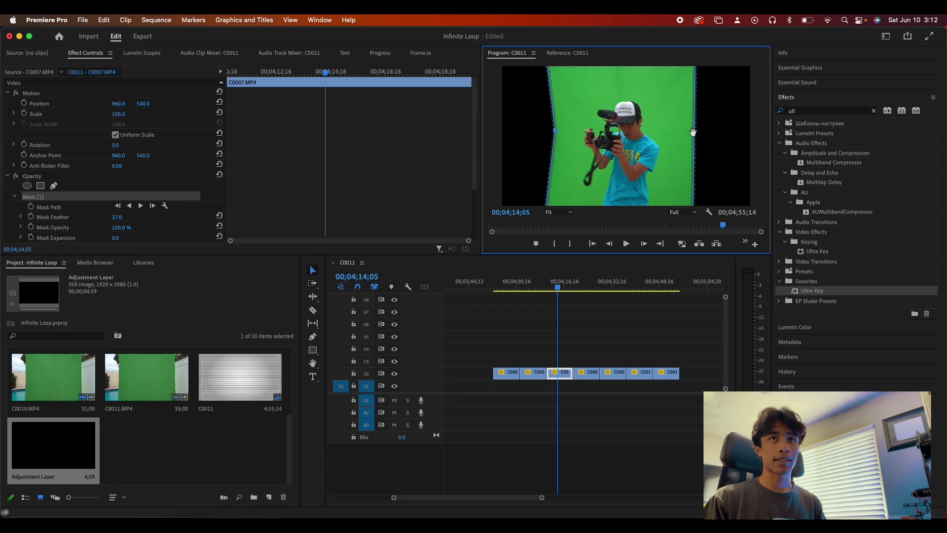
Step: Apply Ultra Key to C0007, sample the green, and set Pedestal 66 and Choke 25
click(809, 111)
text(r)
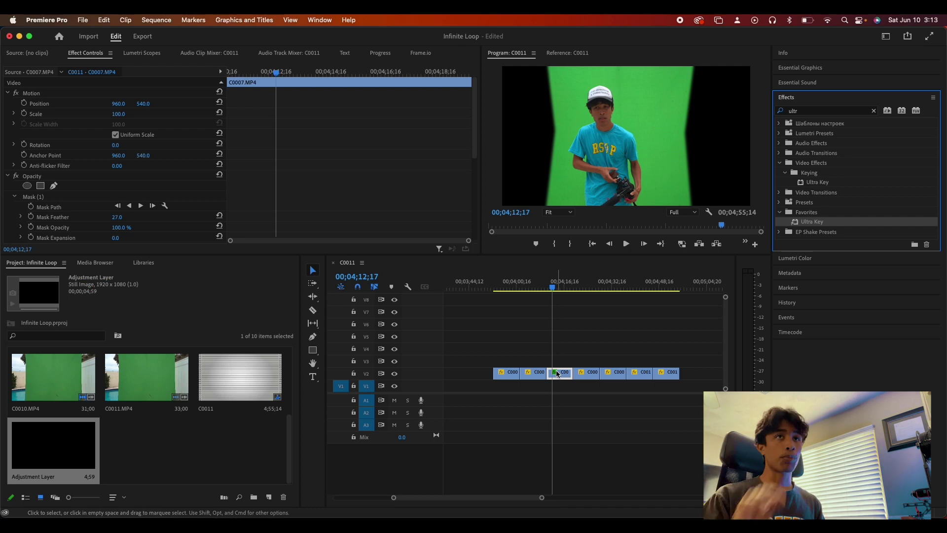
scroll(113, 189, down, 5)
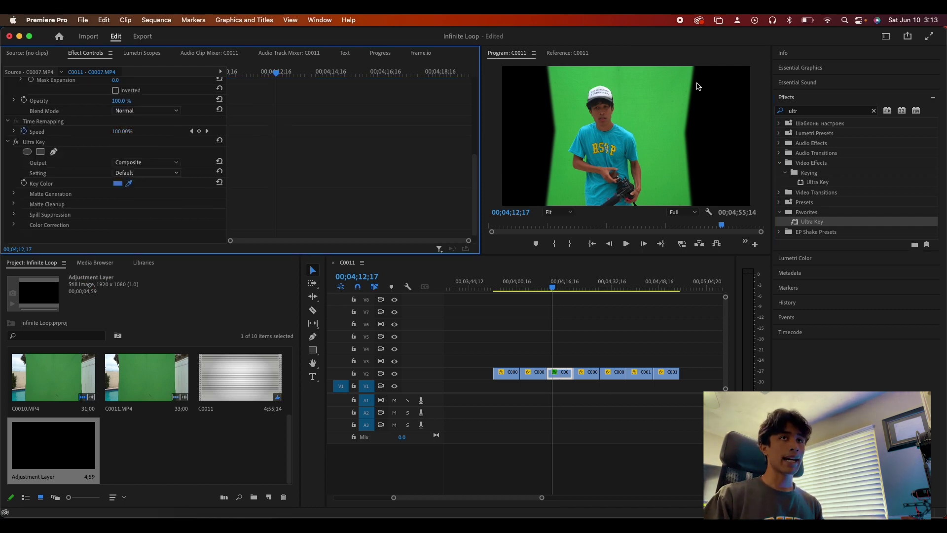
click(658, 89)
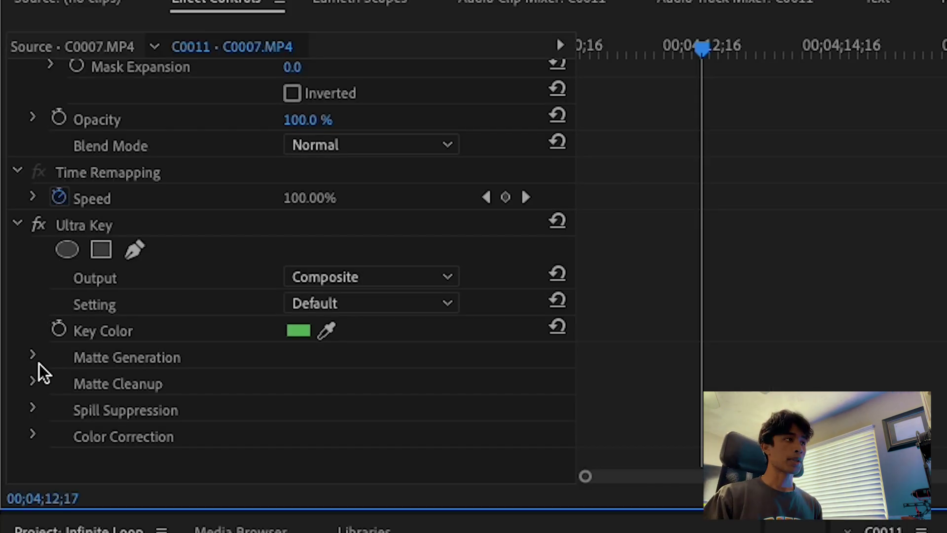
click(14, 192)
scroll(106, 190, down, 3)
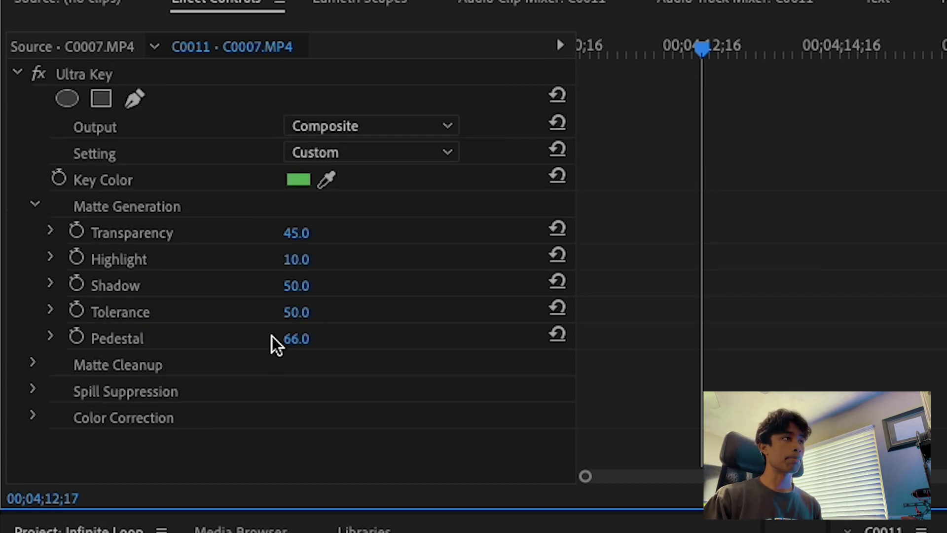
click(33, 364)
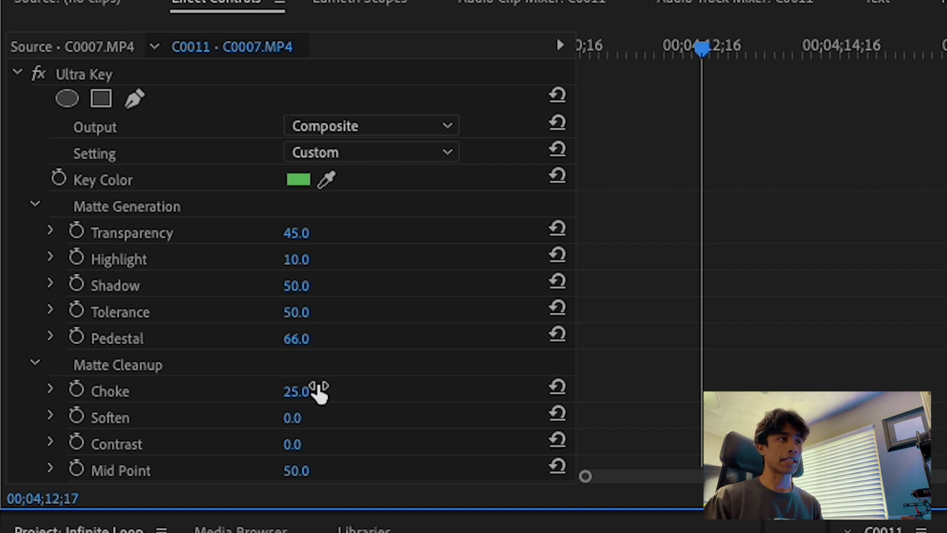
scroll(167, 161, up, 3)
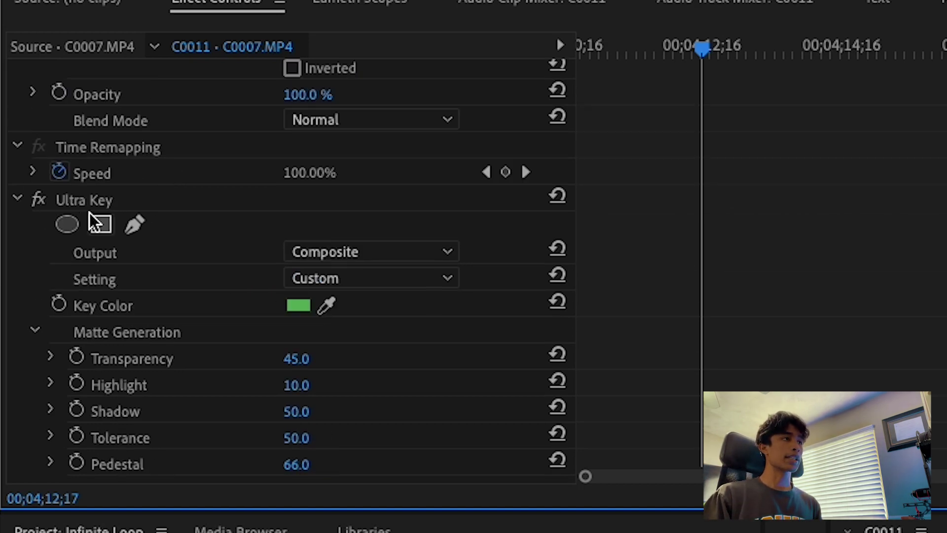
Step: Copy the Ultra Key effect onto the remaining V2 clips and preview the keyed footage
right_click(104, 199)
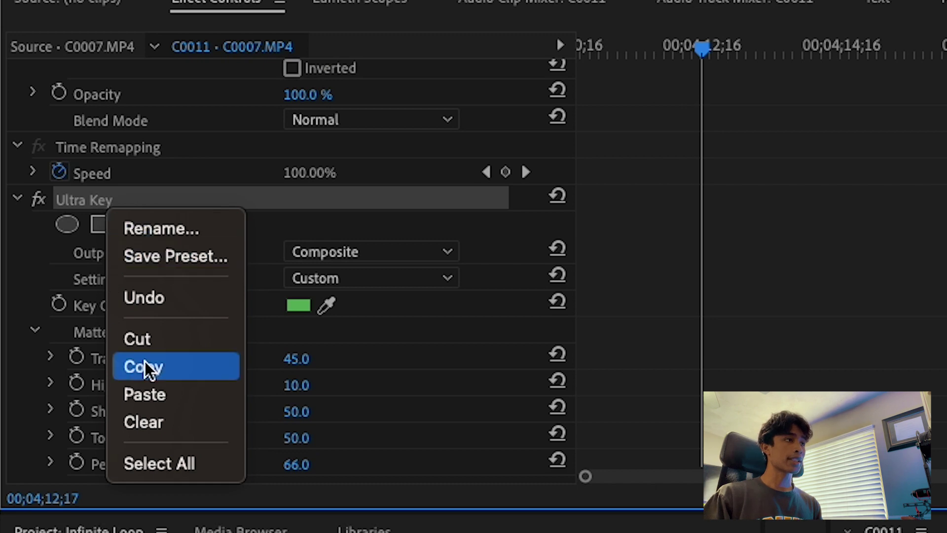
click(146, 367)
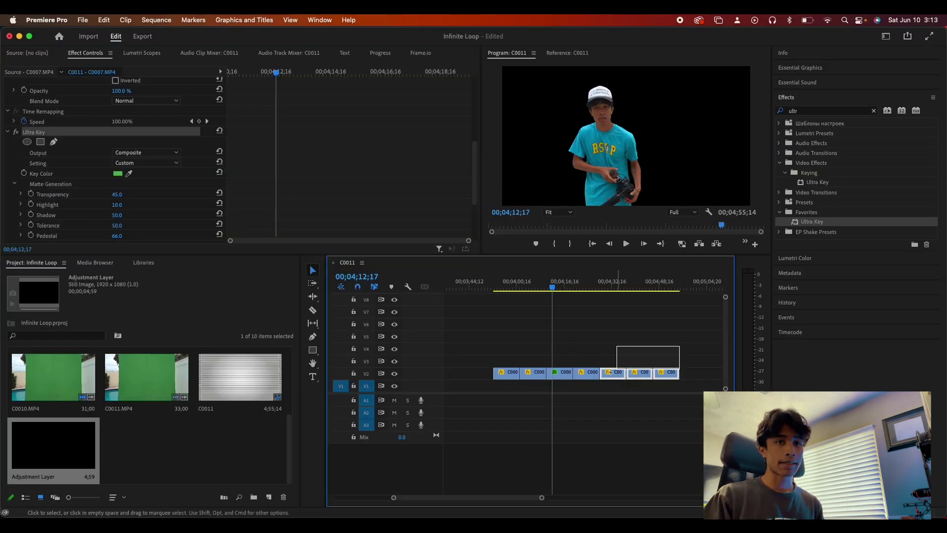
drag(610, 372, 590, 374)
drag(559, 291, 517, 289)
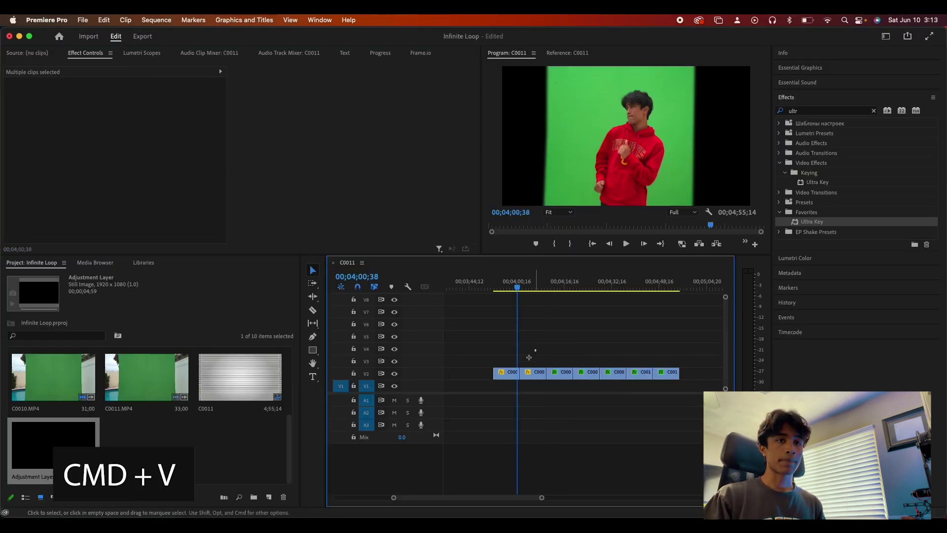
click(505, 379)
click(593, 286)
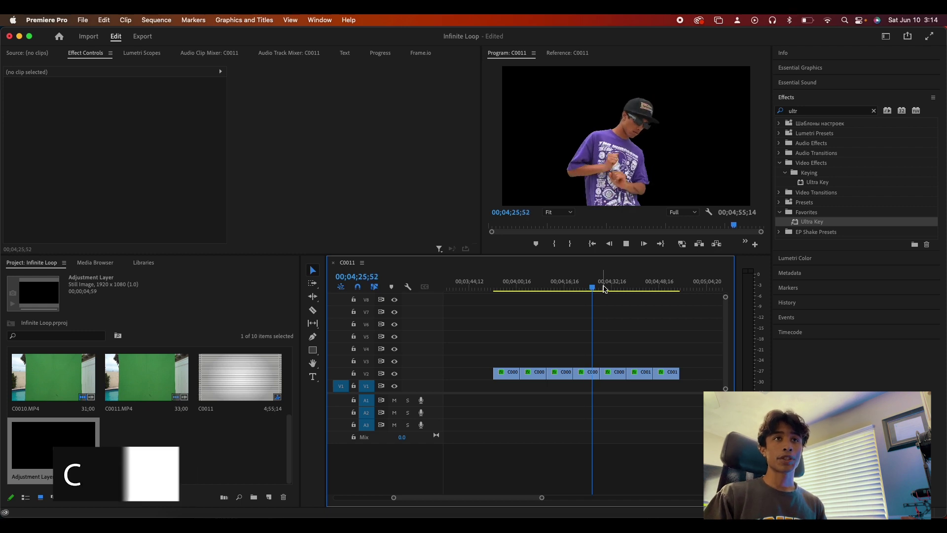
drag(619, 291, 556, 289)
Step: Place the mugshot image on V1 and lengthen it to span the character clips
key(minus)
key(super+a)
scroll(43, 386, up, 3)
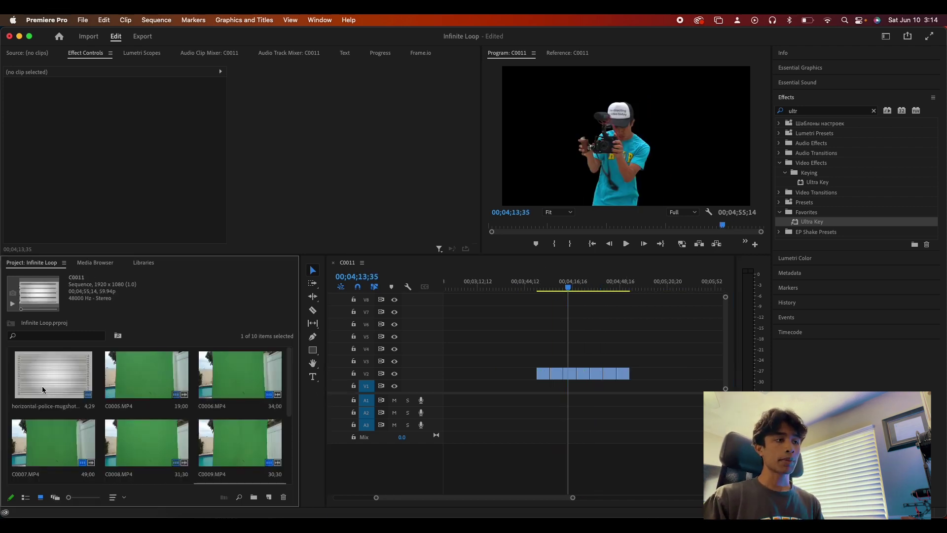
drag(69, 383, 369, 352)
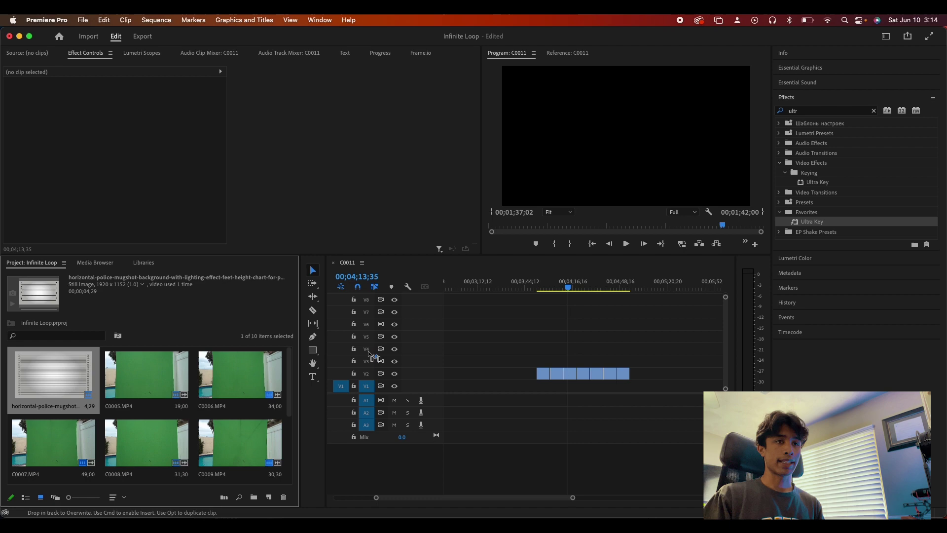
drag(542, 389, 630, 385)
Step: Apply the Offset effect to the mugshot image on V1
double_click(837, 111)
text(offset)
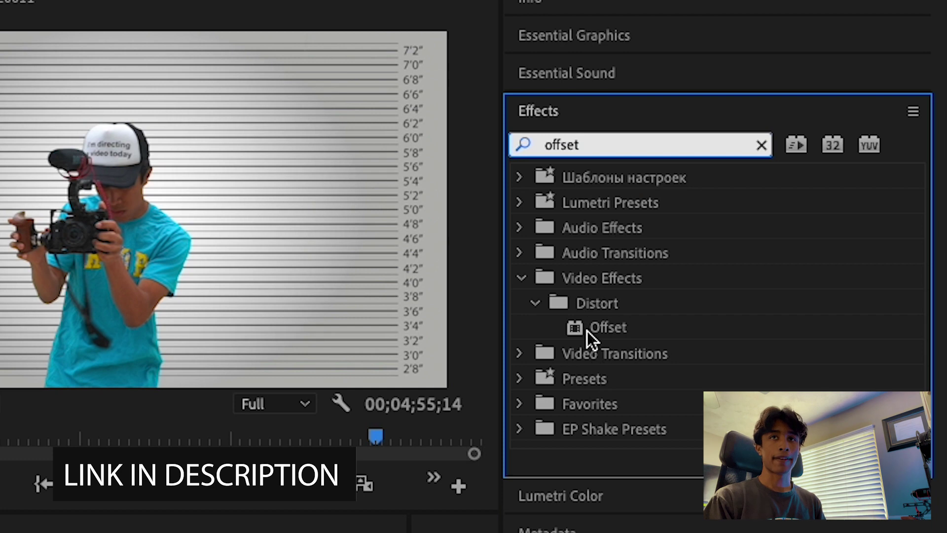
drag(590, 327, 609, 392)
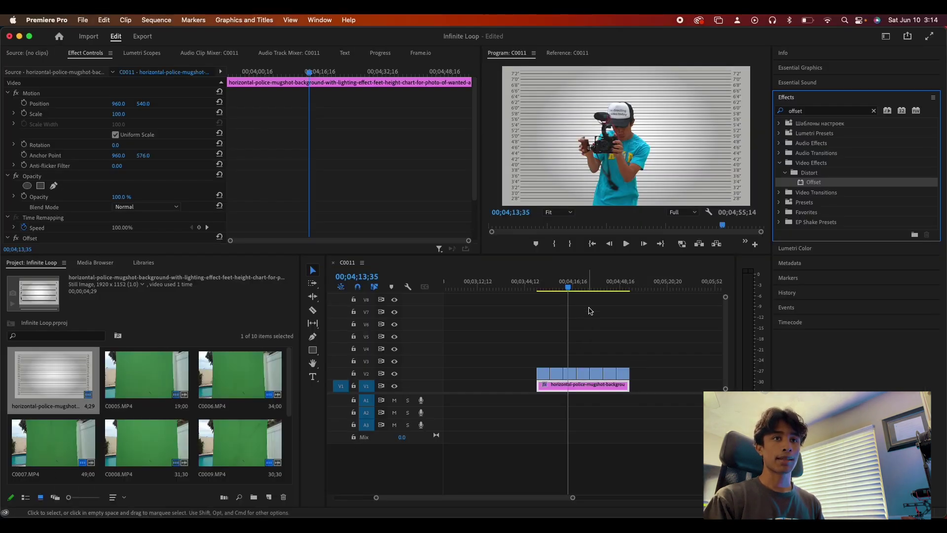
click(537, 287)
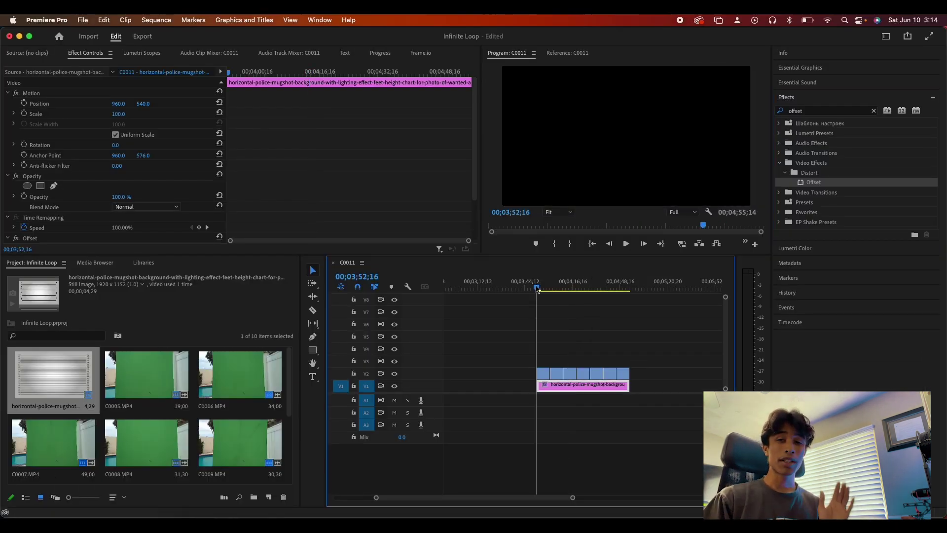
key(=)
key(space)
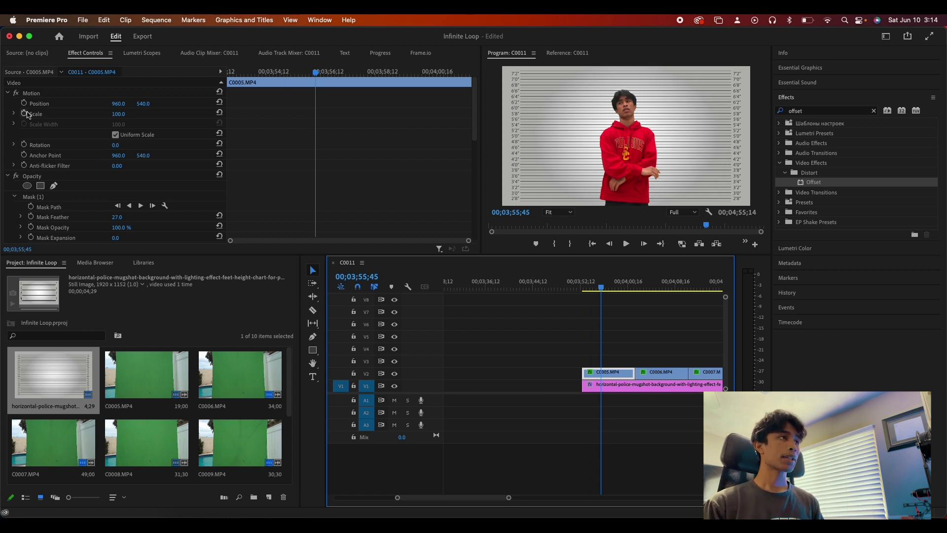
Step: Keyframe C0005's Position X off-screen right at the start and off-screen left at the end
click(583, 289)
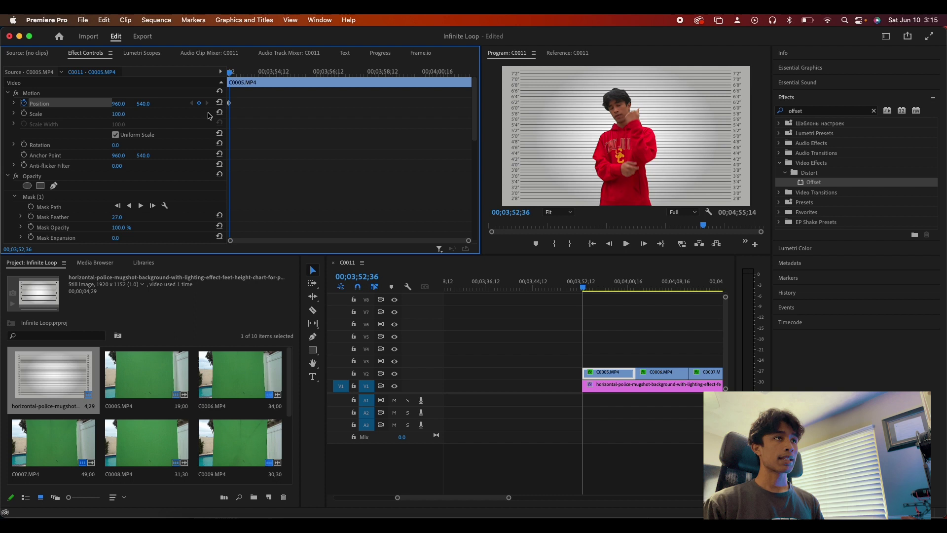
mouse_move(123, 107)
mouse_down()
mouse_move(207, 107)
mouse_move(120, 105)
mouse_up()
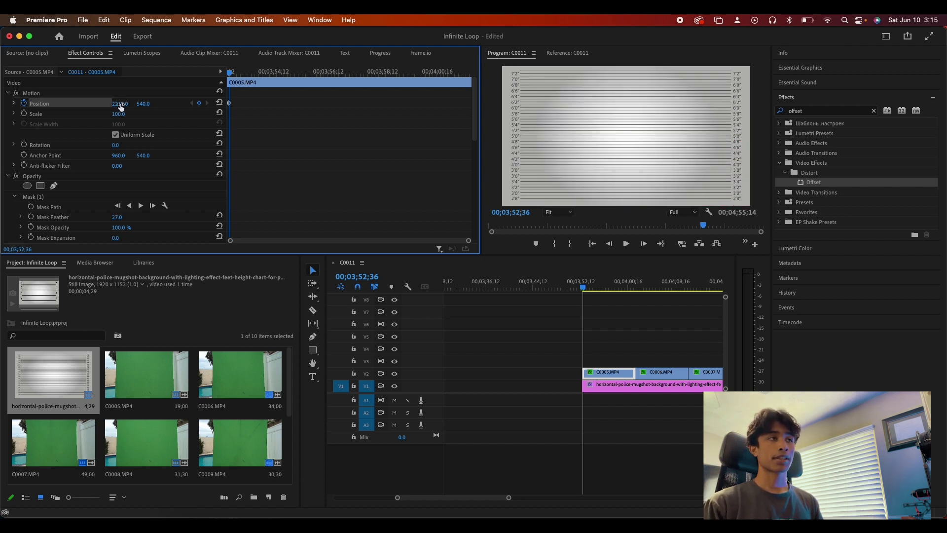
drag(230, 107, 458, 86)
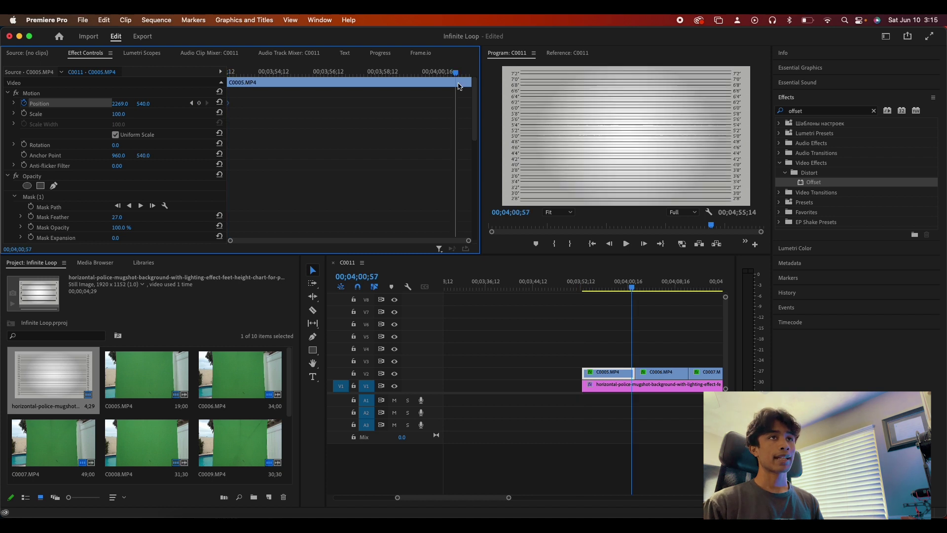
click(120, 104)
text(1135)
key(Return)
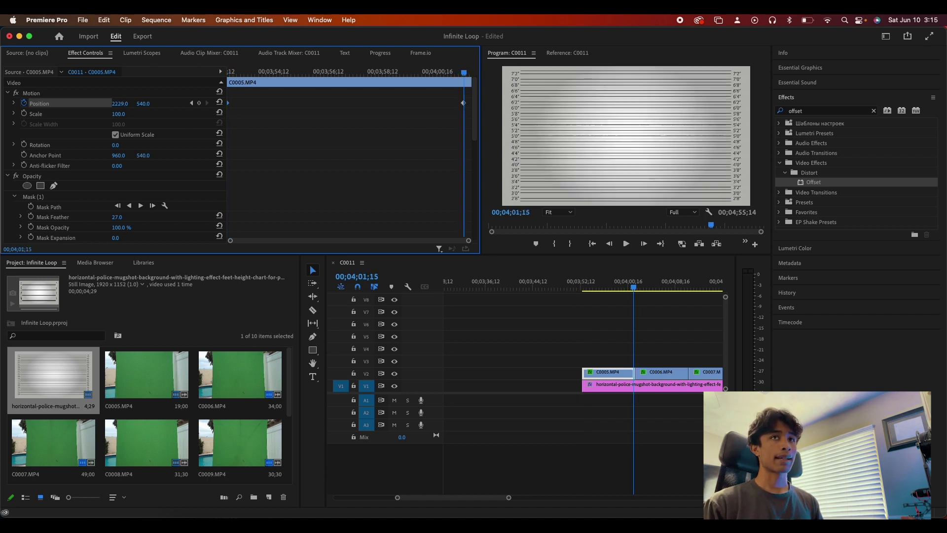
mouse_move(121, 104)
mouse_down()
mouse_move(58, 103)
mouse_move(122, 104)
mouse_up()
Step: Move the end Position keyframe to the clip's last frame, play it, and fine-tune the final X
drag(468, 105, 471, 103)
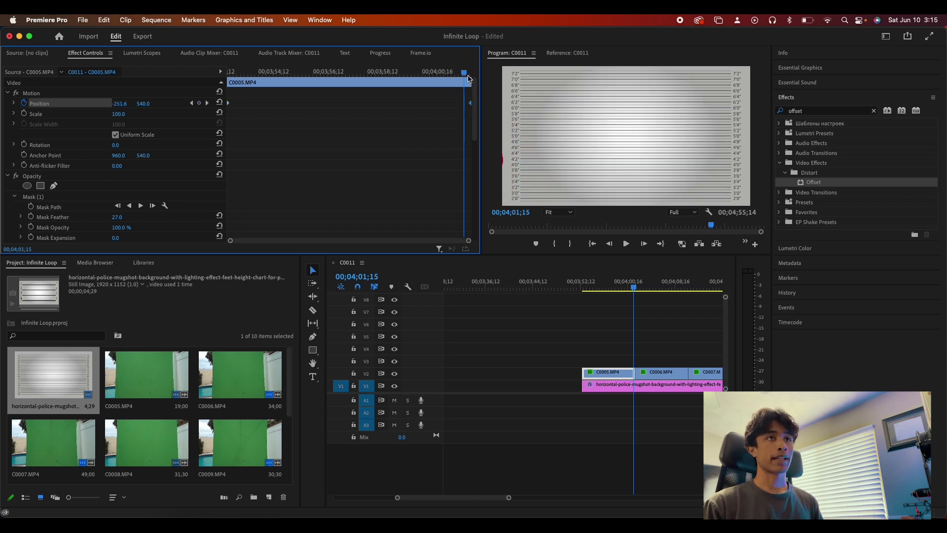
drag(463, 70, 231, 72)
key(space)
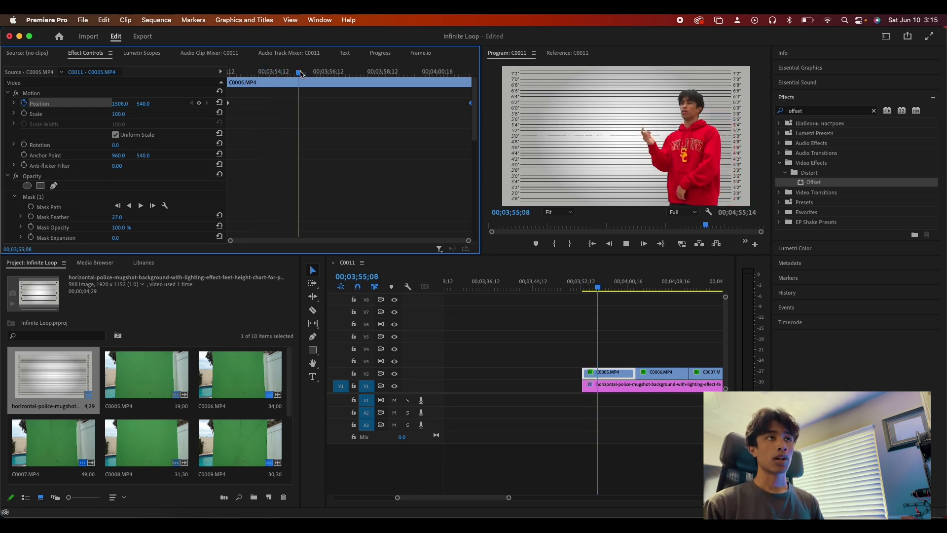
drag(296, 71, 465, 78)
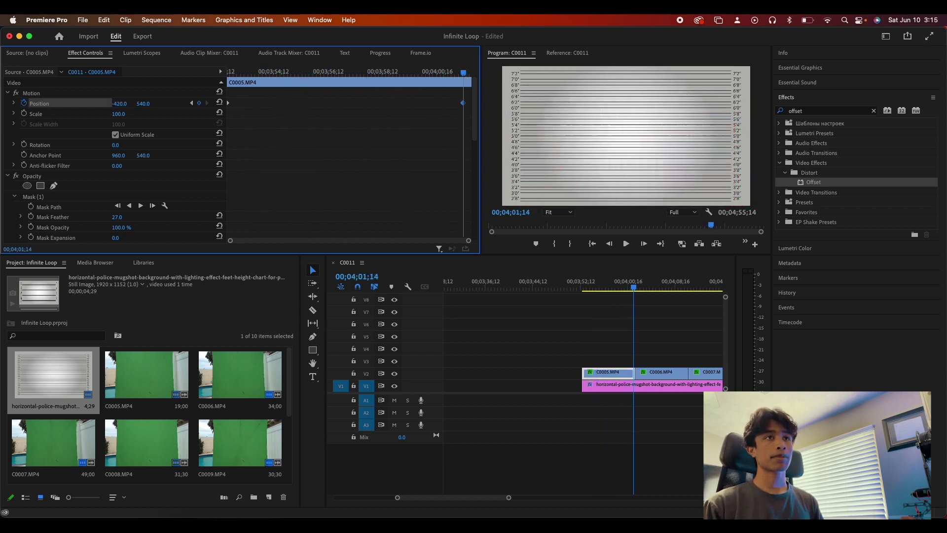
drag(120, 103, 481, 118)
Step: Copy C0005's Motion keyframes and paste them onto all the V2 character clips
click(192, 103)
right_click(71, 93)
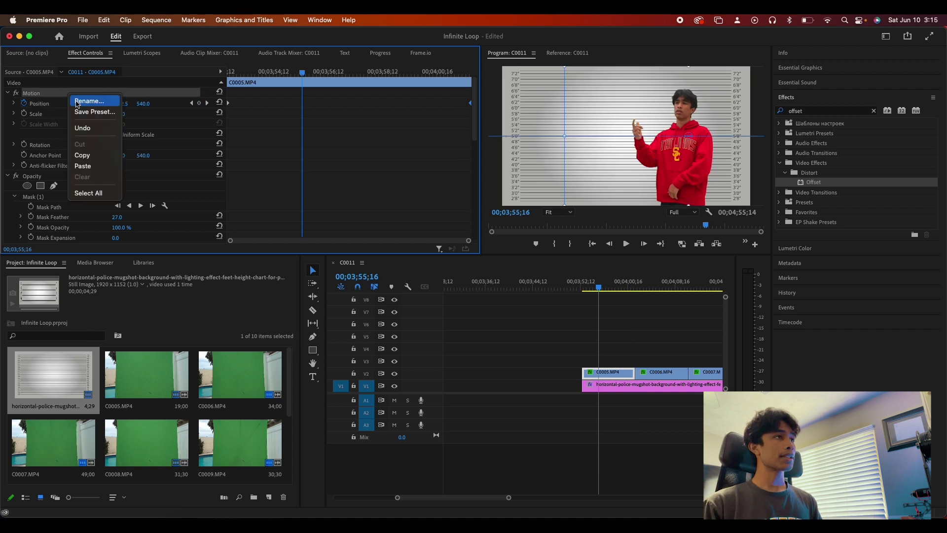
click(83, 155)
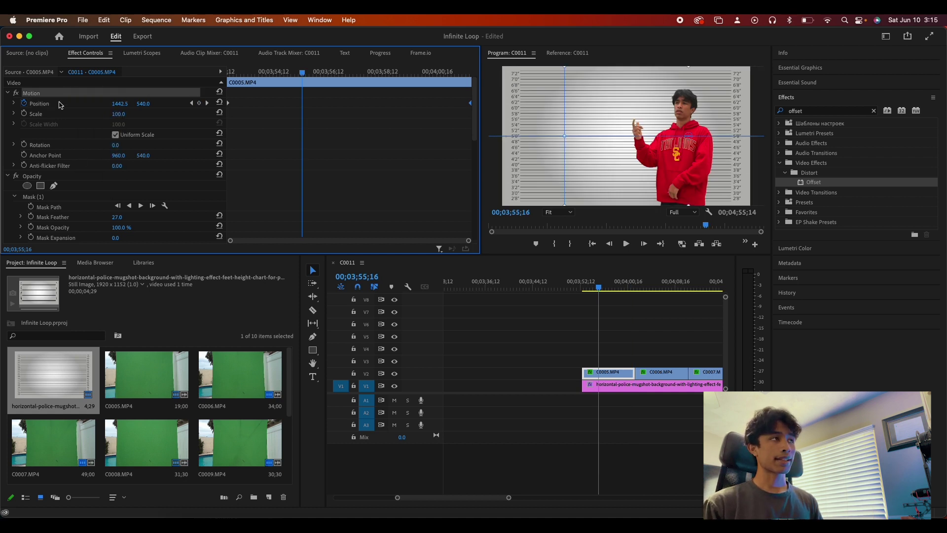
click(608, 329)
key(minus)
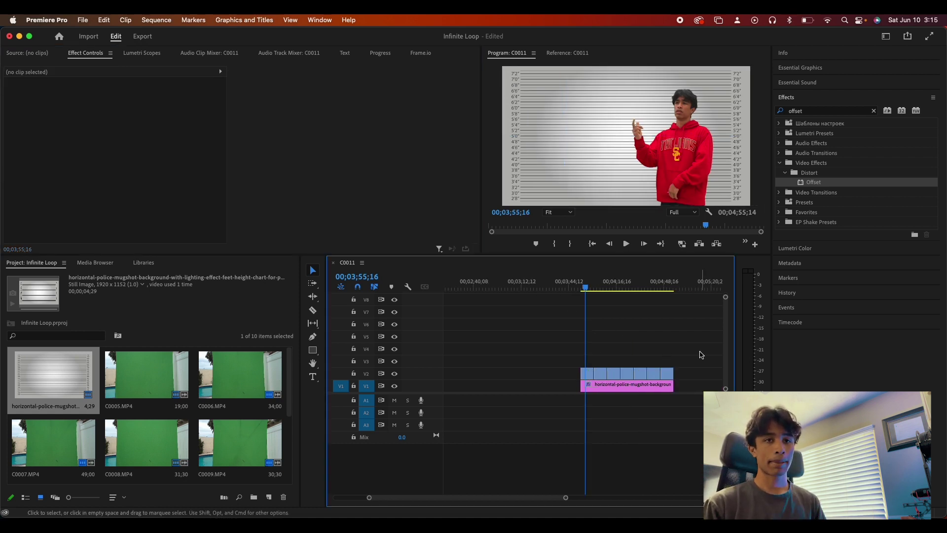
drag(609, 371, 602, 375)
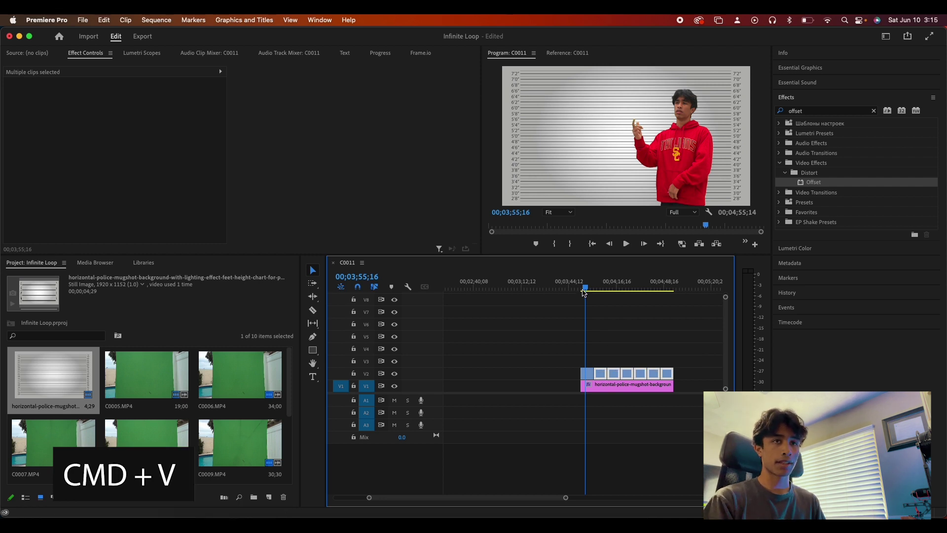
drag(583, 292, 596, 288)
key(=)
key(space)
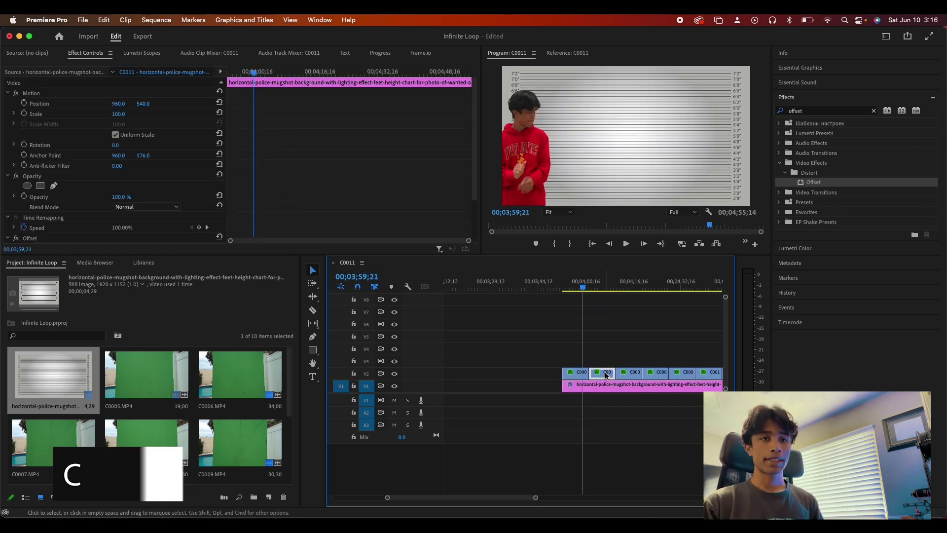
Step: Move C0006 up to V3, slightly earlier, and preview the first two characters overlapping
drag(607, 376, 593, 360)
key(space)
key(=)
click(547, 384)
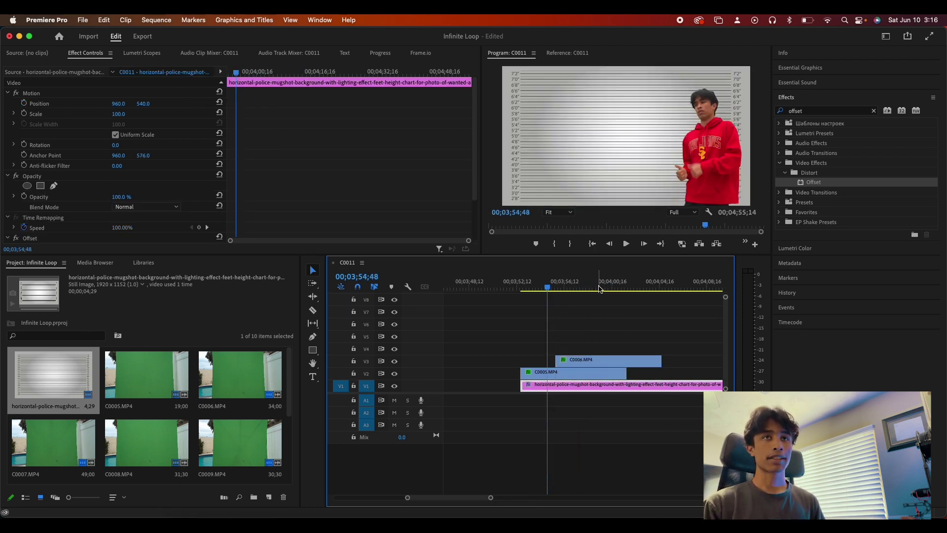
scroll(538, 289, right, 2)
click(522, 284)
drag(526, 284, 556, 285)
Step: Stack C0007, C0008 and C0009 on V4–V6, each shifted earlier, and preview the staircase
key(minus)
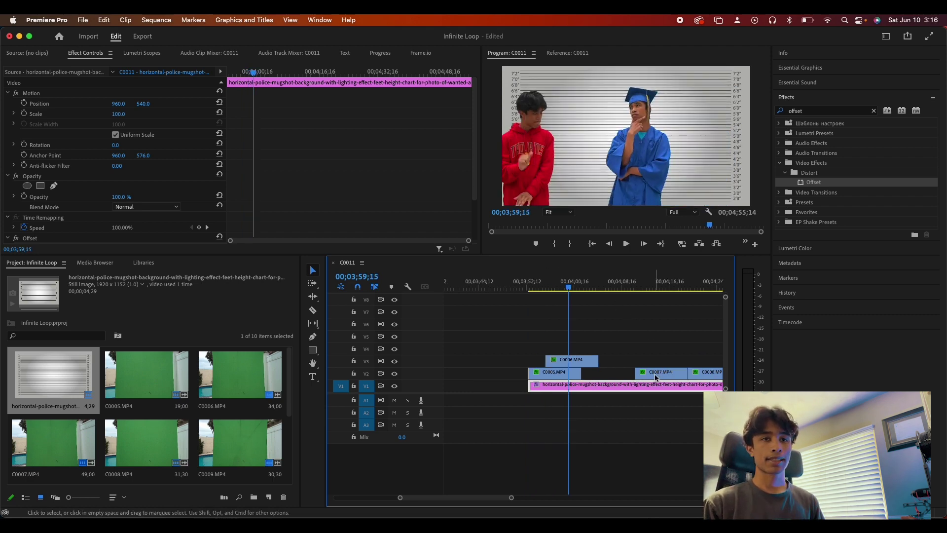
drag(656, 377, 588, 353)
drag(693, 370, 615, 335)
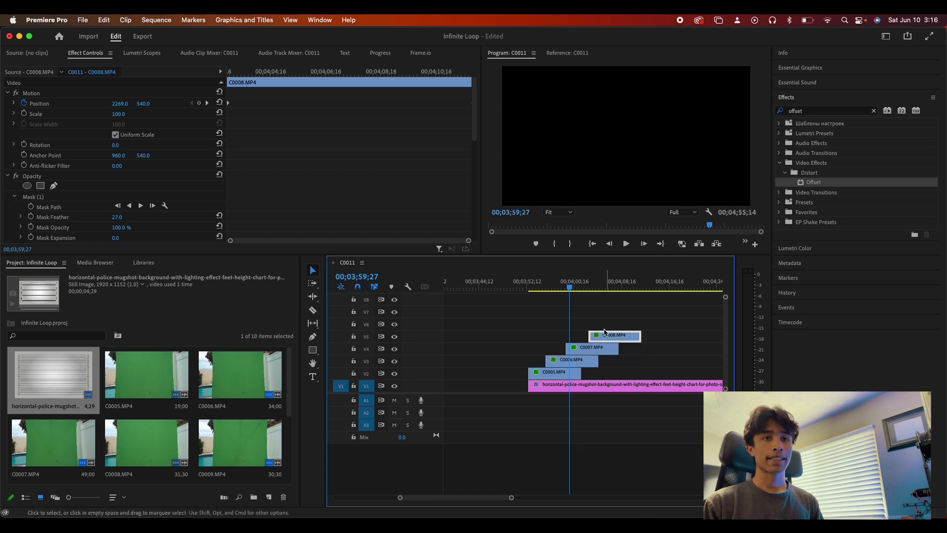
click(582, 282)
drag(582, 282, 584, 281)
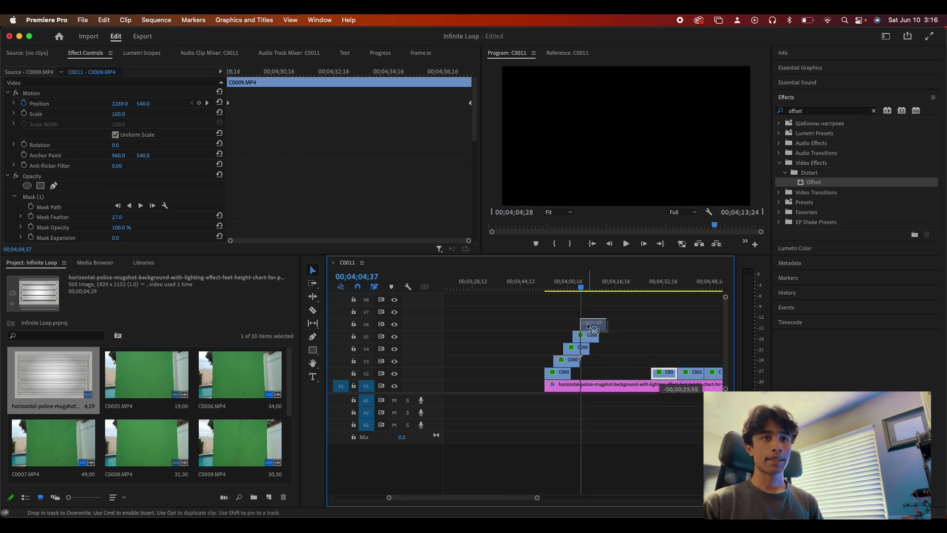
drag(592, 328, 591, 325)
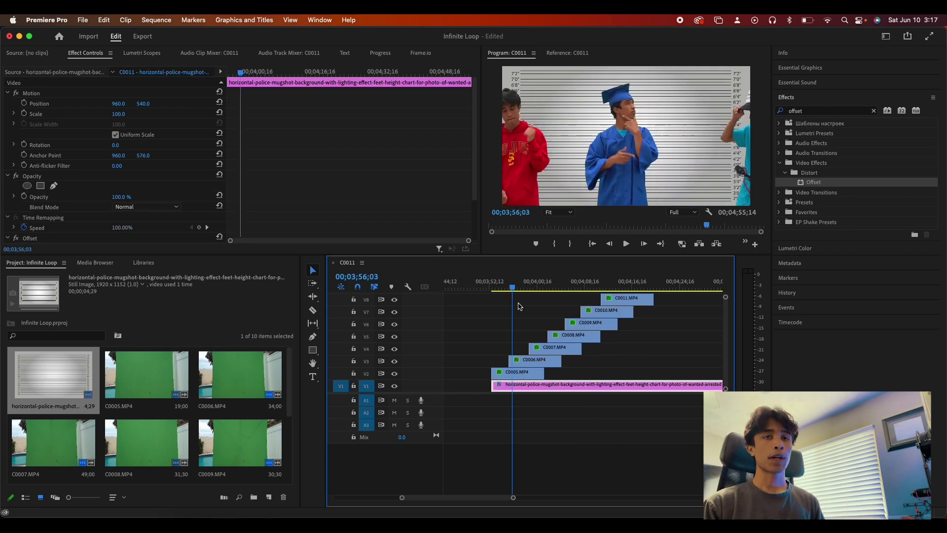
drag(572, 285, 653, 286)
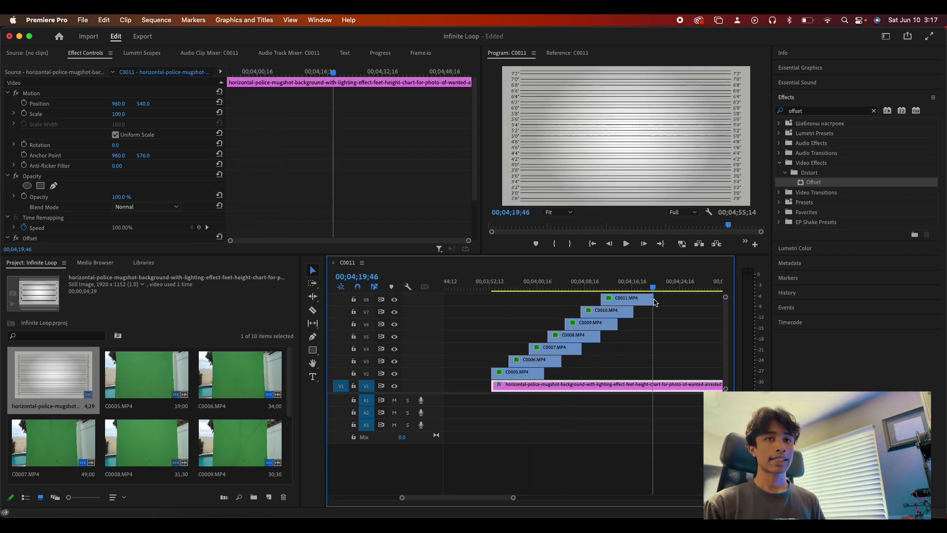
Step: Cut the mugshot background at the playhead and delete its excess tail
key(=)
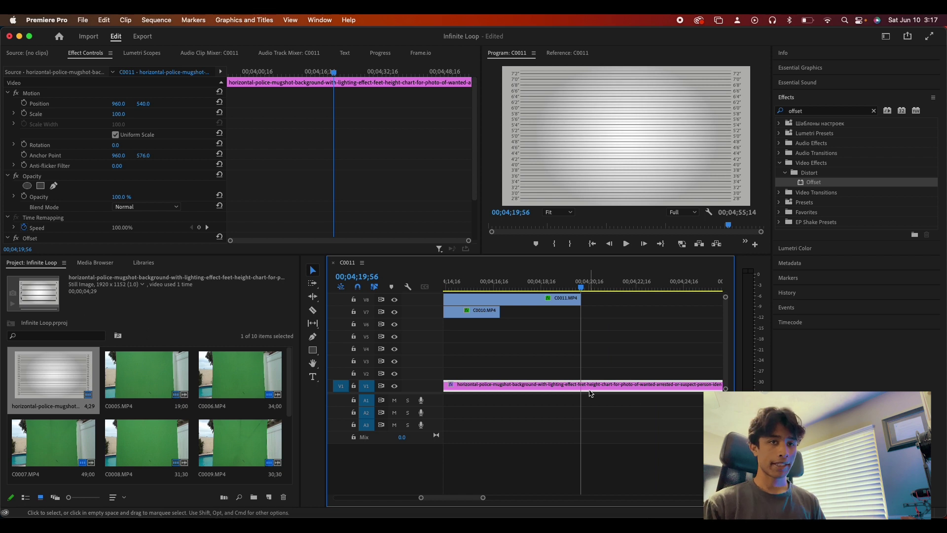
key(cmd+k)
click(590, 390)
key(Delete)
key(-)
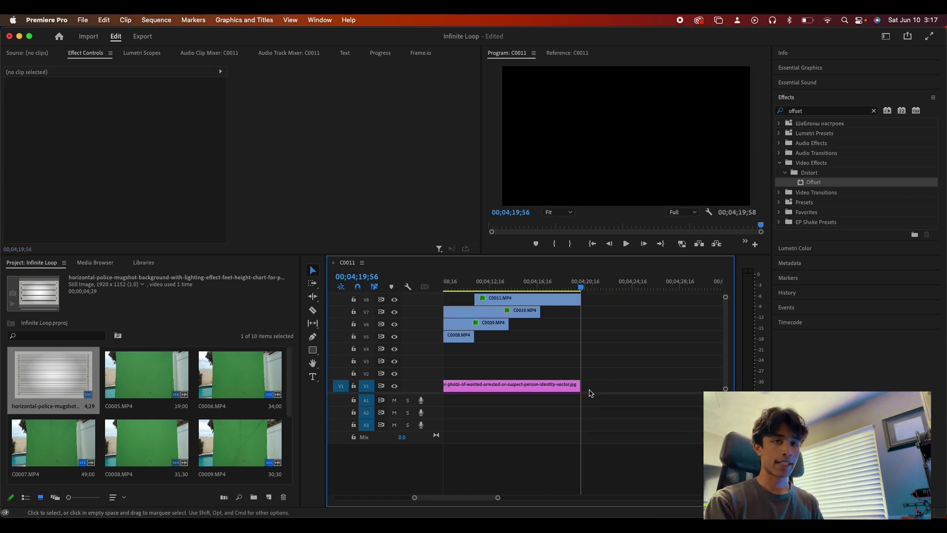
key(-)
drag(549, 291, 501, 299)
Step: Keyframe Offset Shift Center To from 960 at the clip start to -2874 at the end, then play
scroll(71, 233, down, 3)
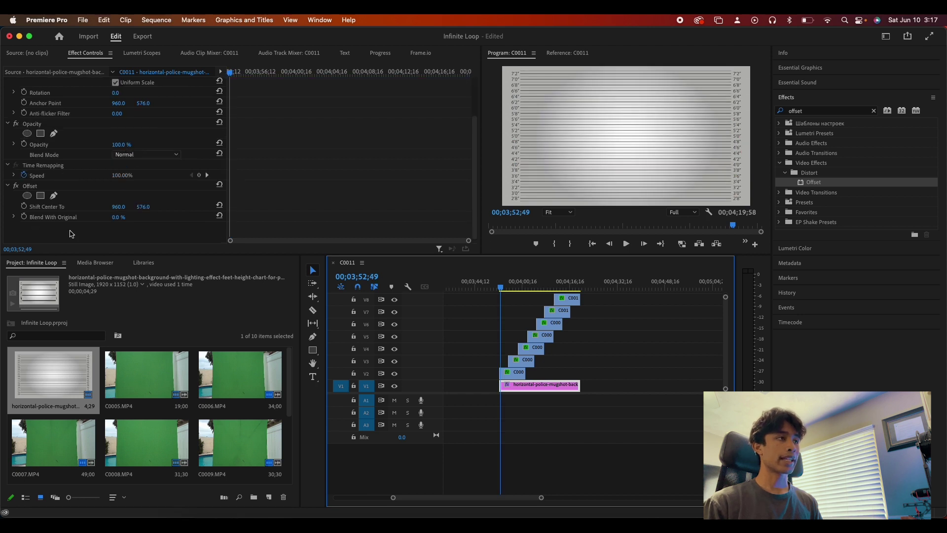
click(24, 207)
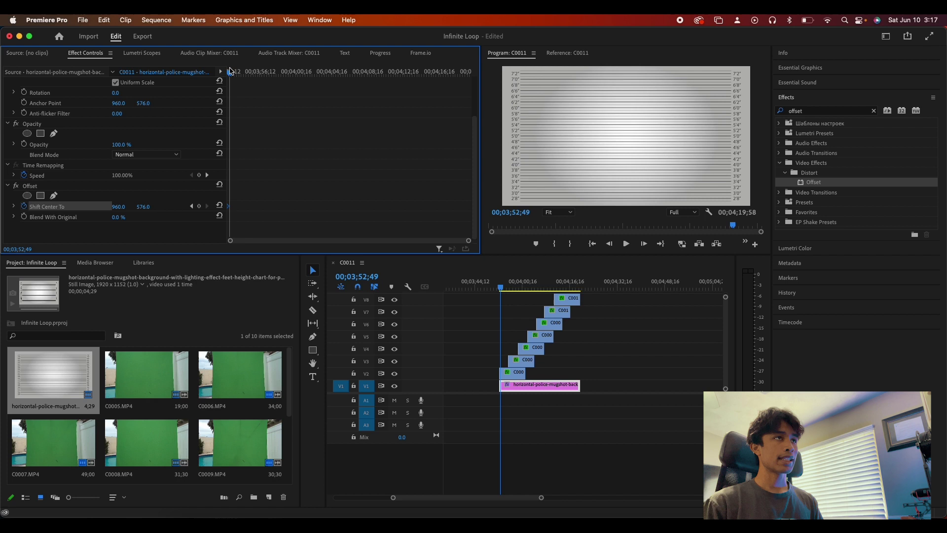
drag(230, 71, 463, 79)
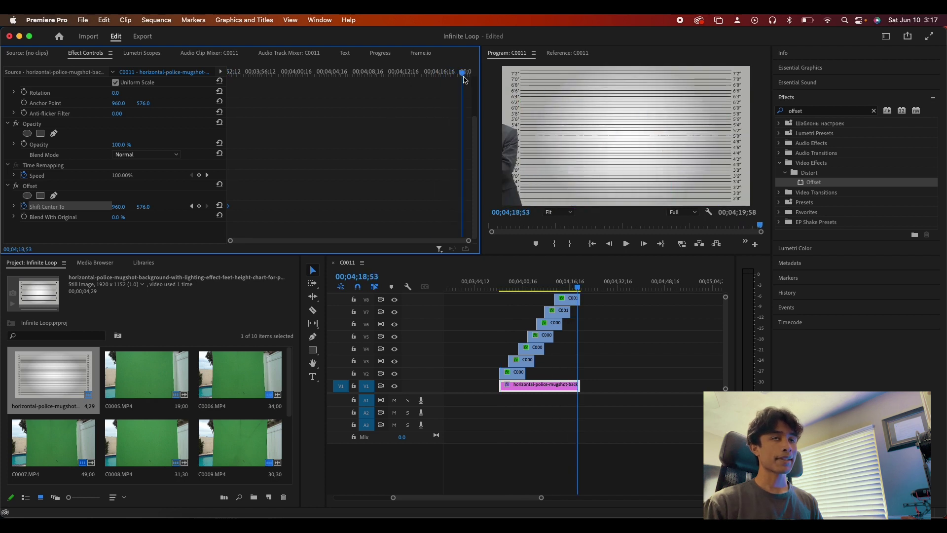
drag(123, 209, 4, 209)
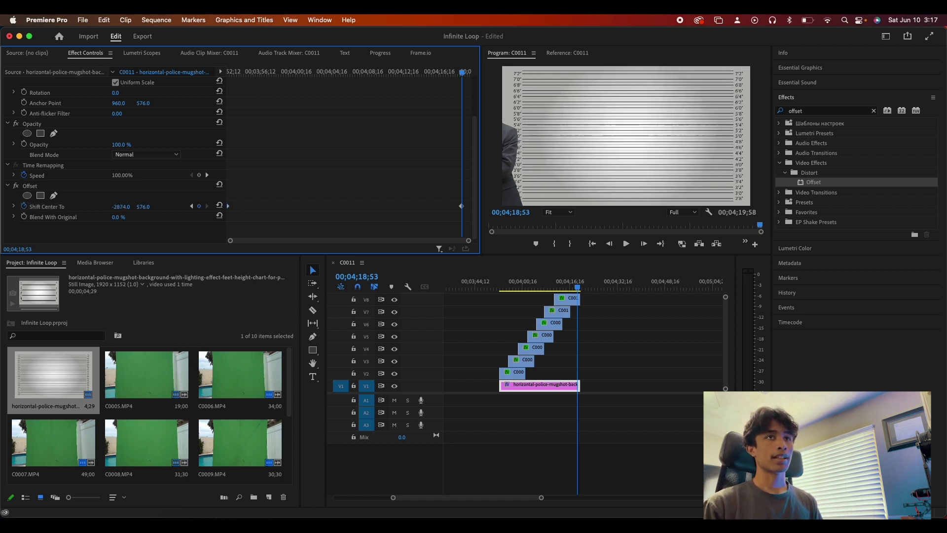
click(545, 285)
key(space)
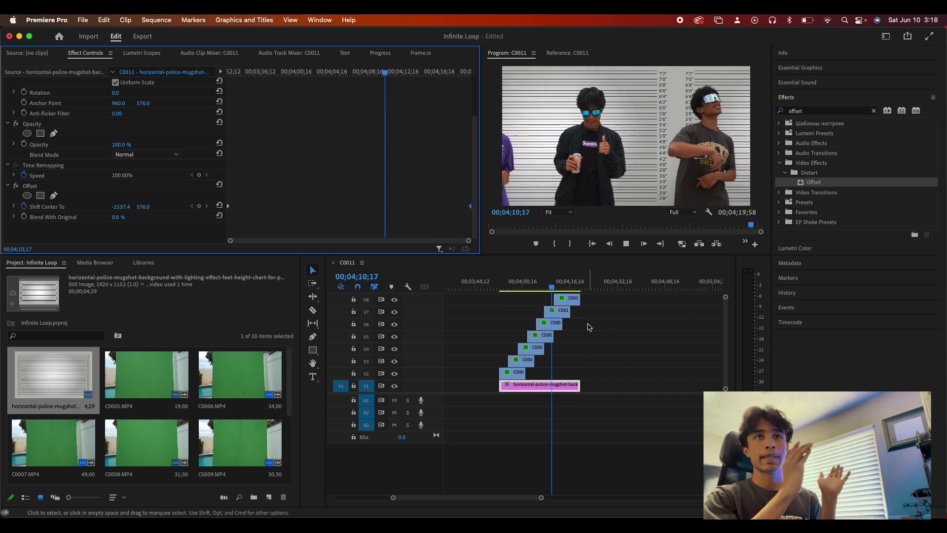
Step: Create an adjustment layer, place it on V9, and trim its start to the characters
key(space)
scroll(493, 419, up, 1)
click(270, 497)
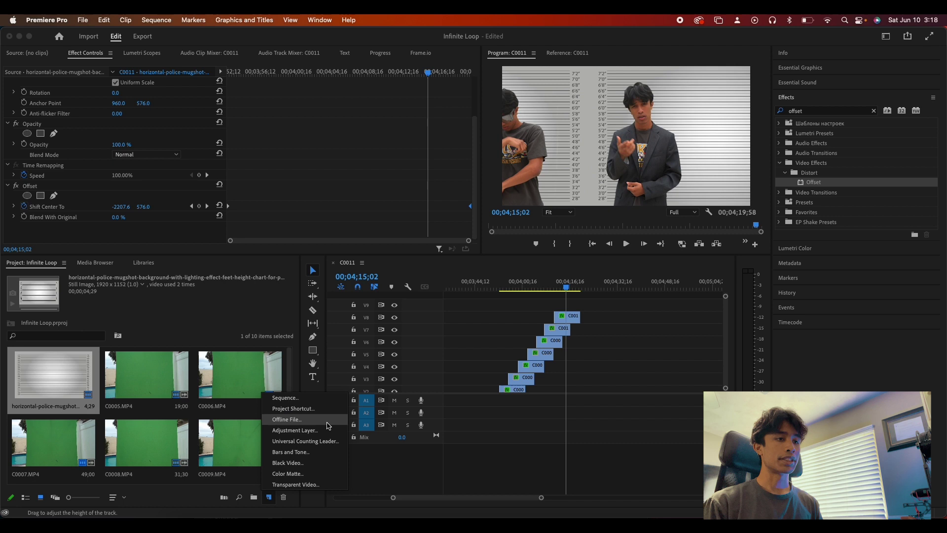
click(295, 430)
click(544, 312)
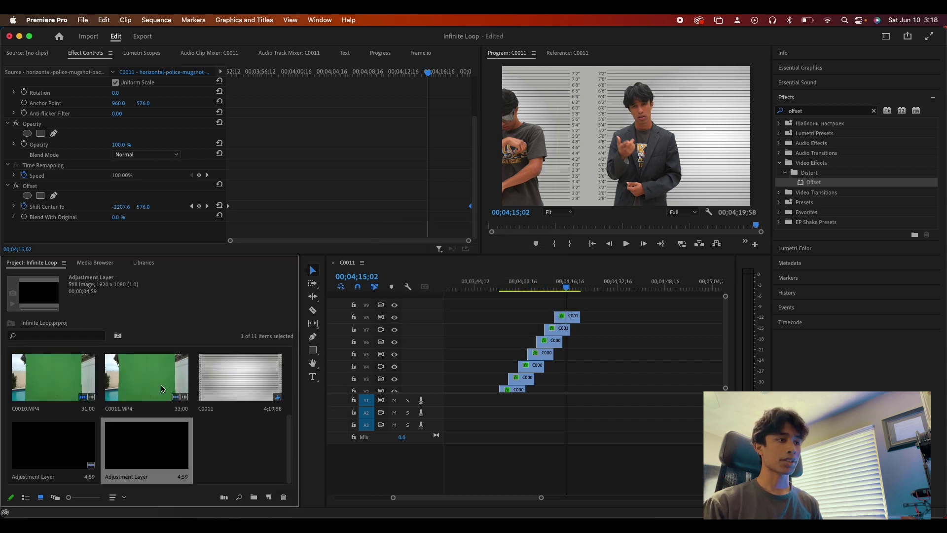
drag(199, 429, 579, 297)
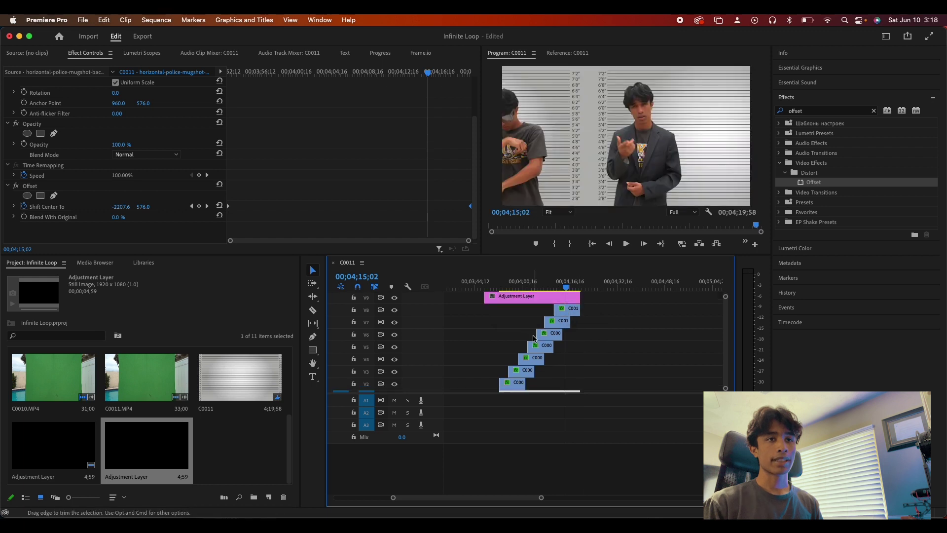
scroll(532, 339, up, 1)
mouse_move(496, 303)
mouse_down()
mouse_move(487, 303)
mouse_move(499, 303)
mouse_up()
Step: Apply the EP_HandheldShake_Low preset from EP Shake Presets to the adjustment layer
click(873, 111)
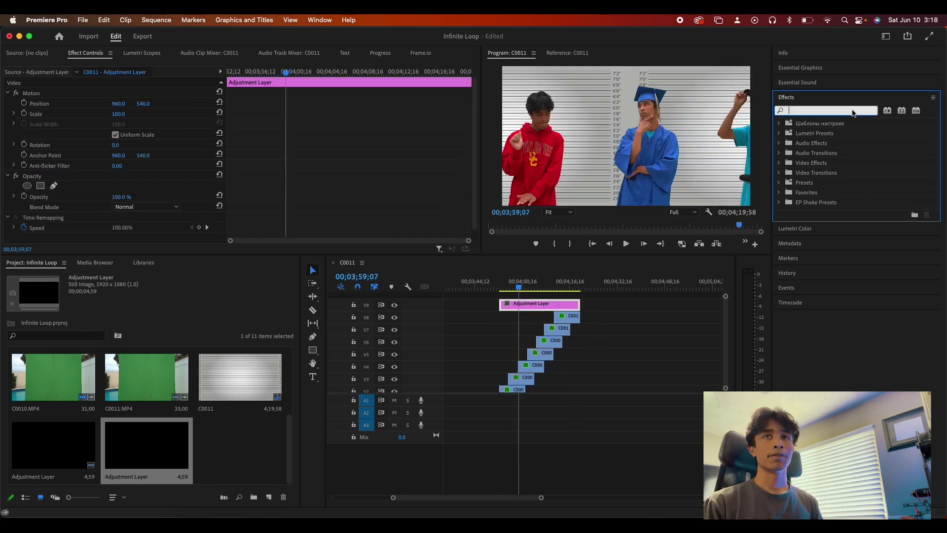
double_click(796, 202)
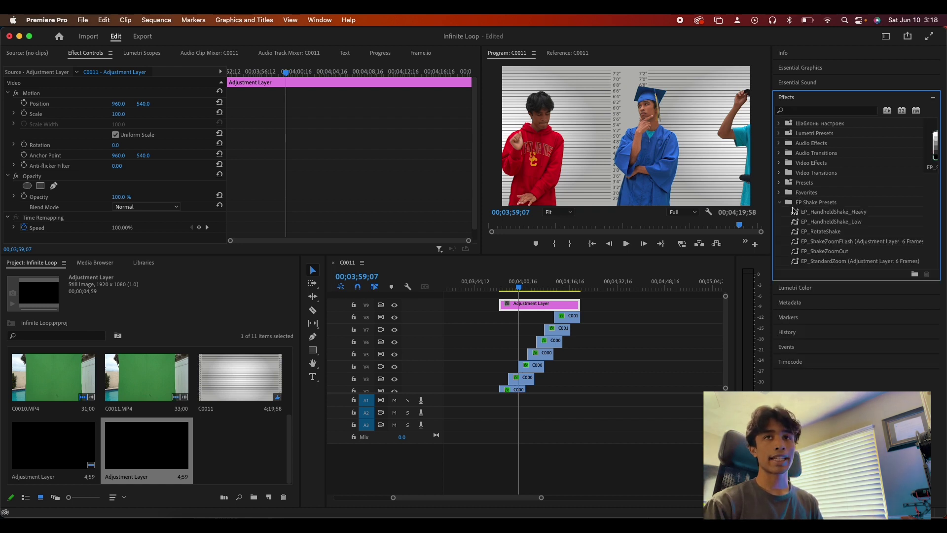
click(822, 221)
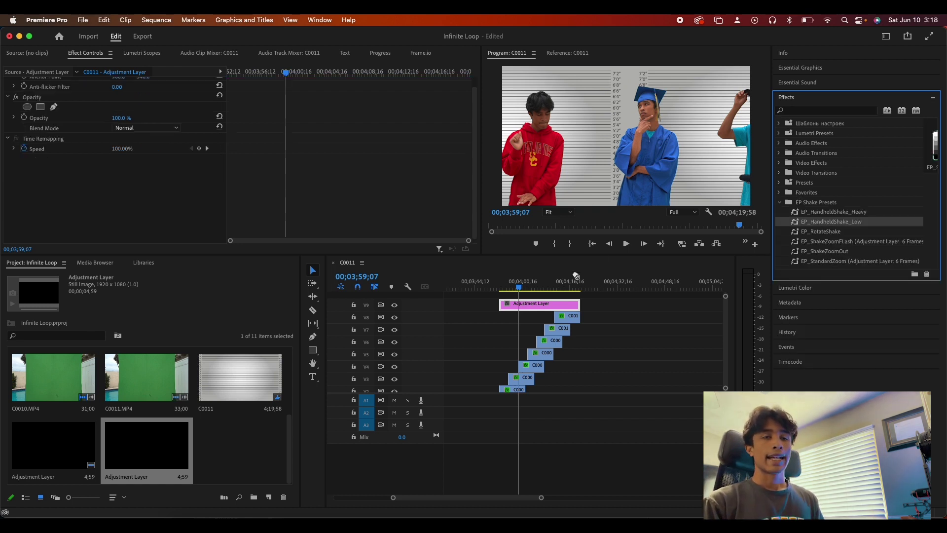
drag(552, 305, 551, 305)
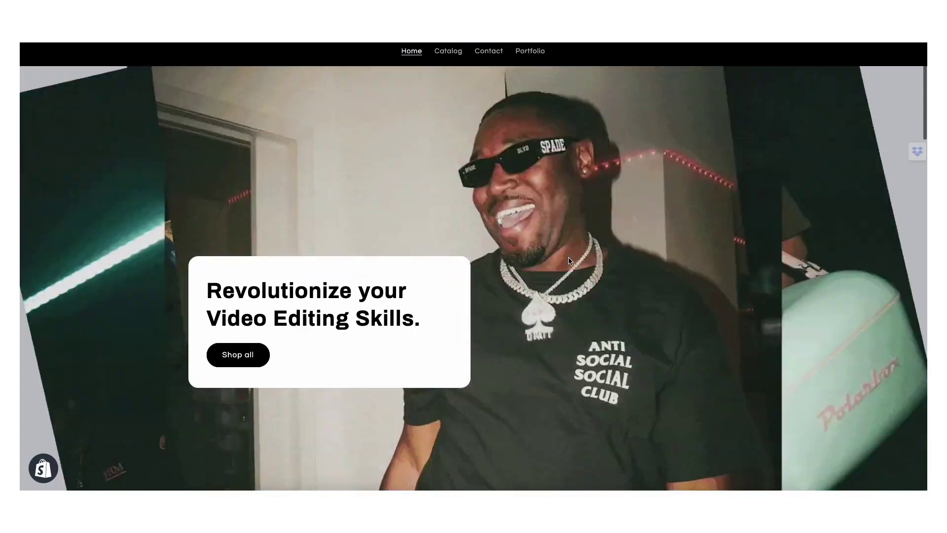
Step: Scroll the Eleven Percent homepage past the hero and reviews down to Featured products
scroll(568, 261, down, 10)
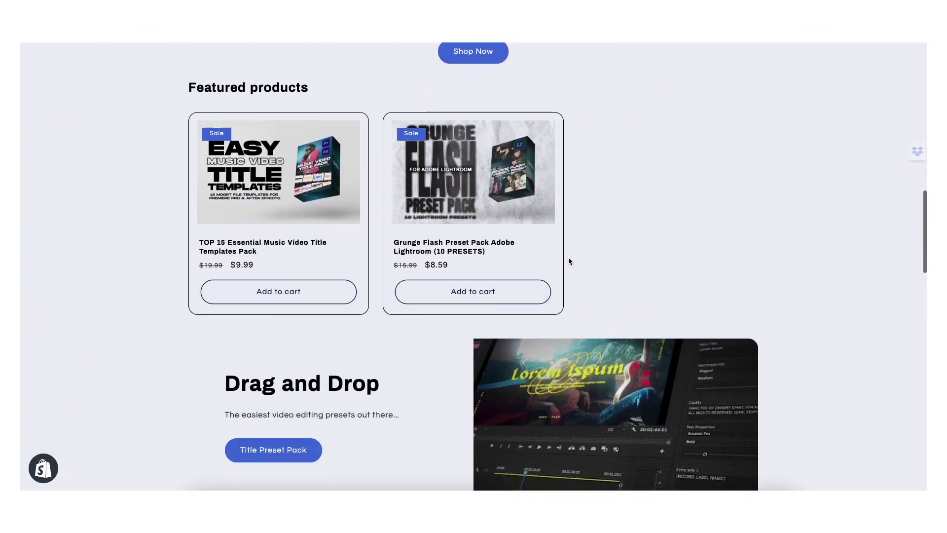
scroll(570, 261, down, 4)
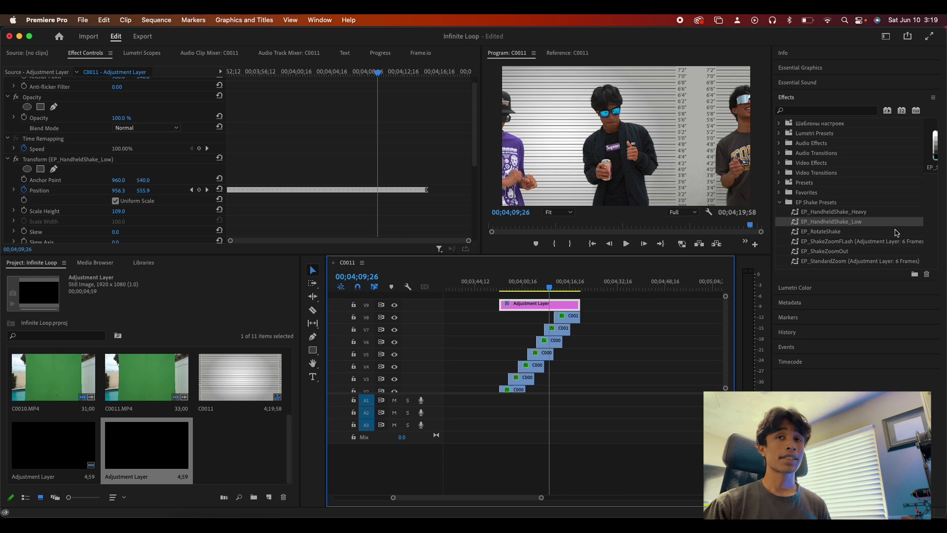
click(640, 311)
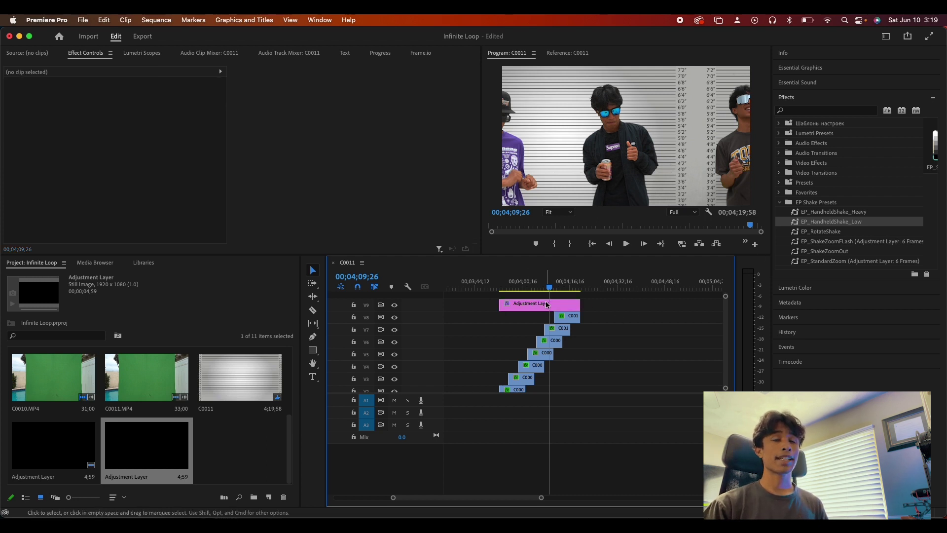
click(551, 287)
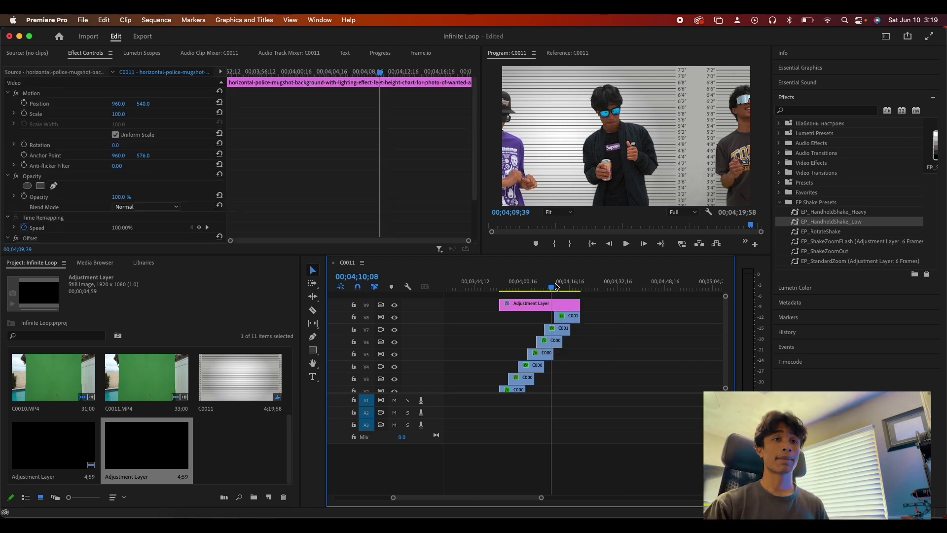
drag(553, 283, 524, 288)
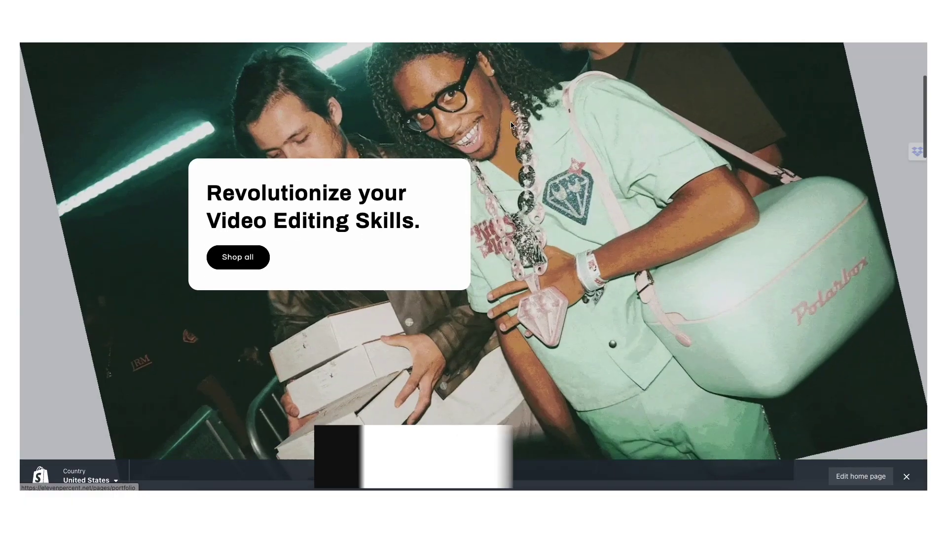
Step: Open the TOP 15 Essential Music Video Title Templates Pack product page and add it to the cart
scroll(510, 125, down, 10)
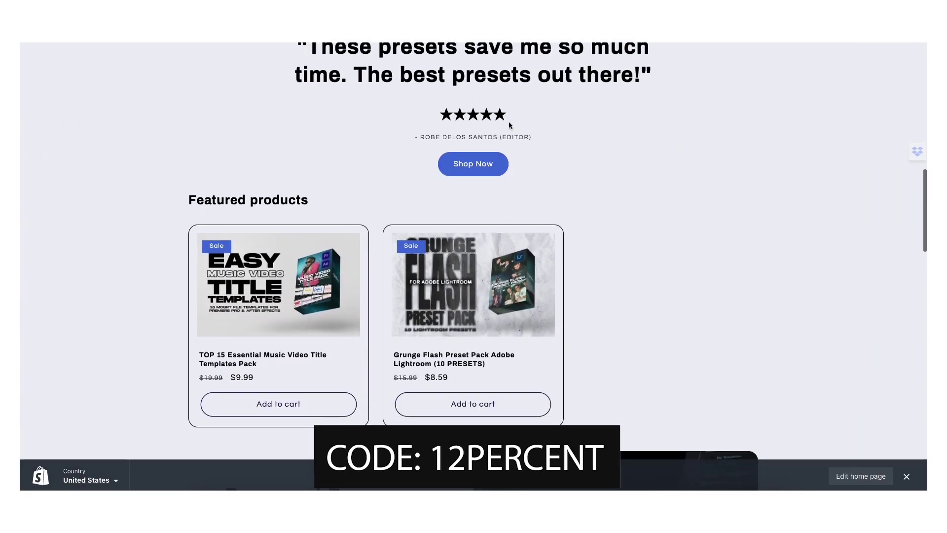
click(486, 164)
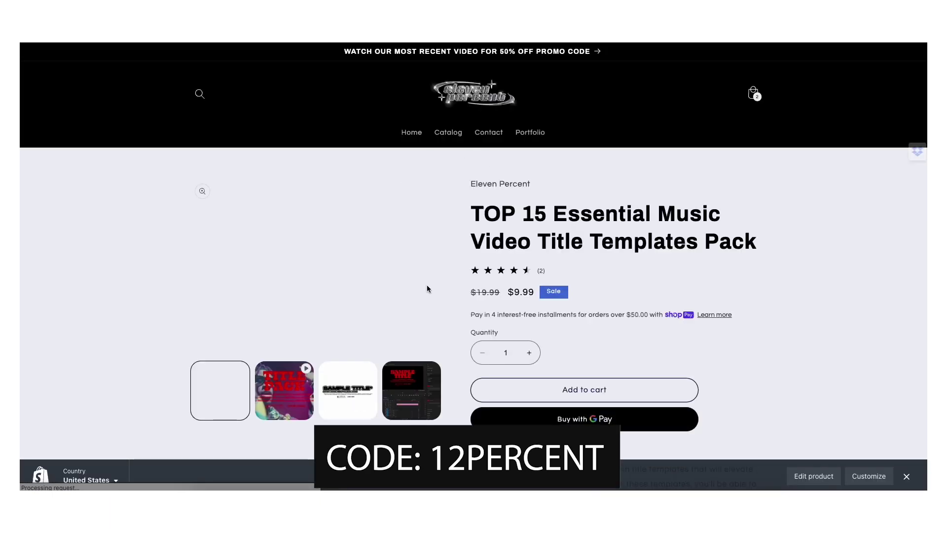
scroll(525, 356, down, 1)
click(525, 357)
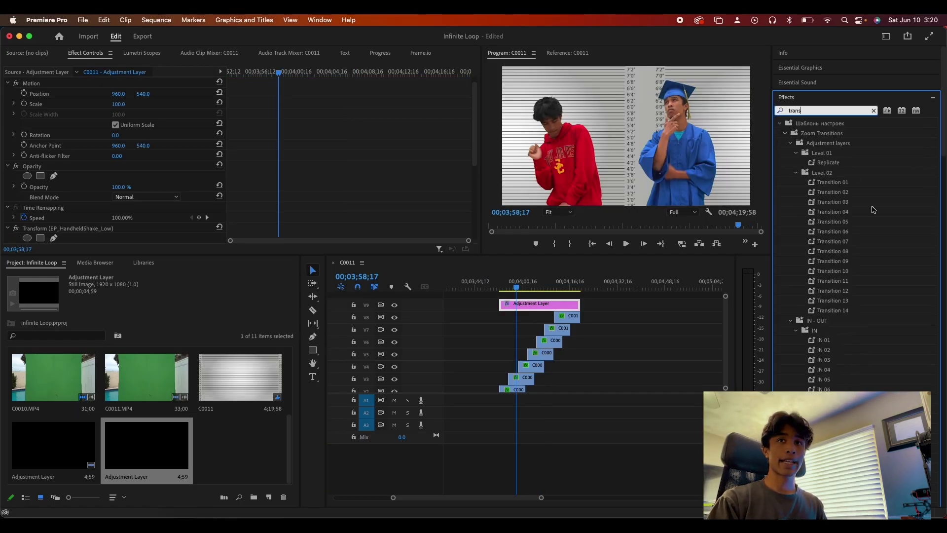
Step: Filter the Effects search to 'transfor' to surface Distort > Transform
text(for)
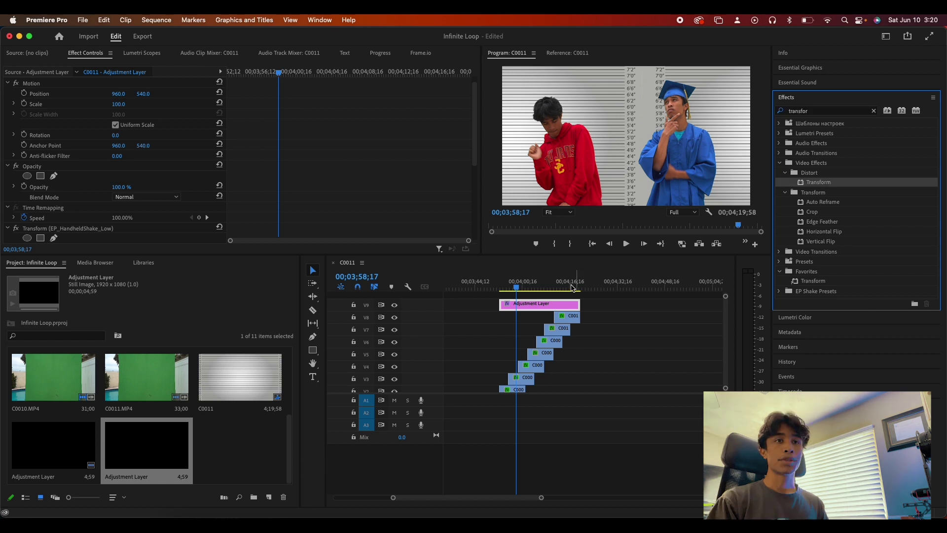